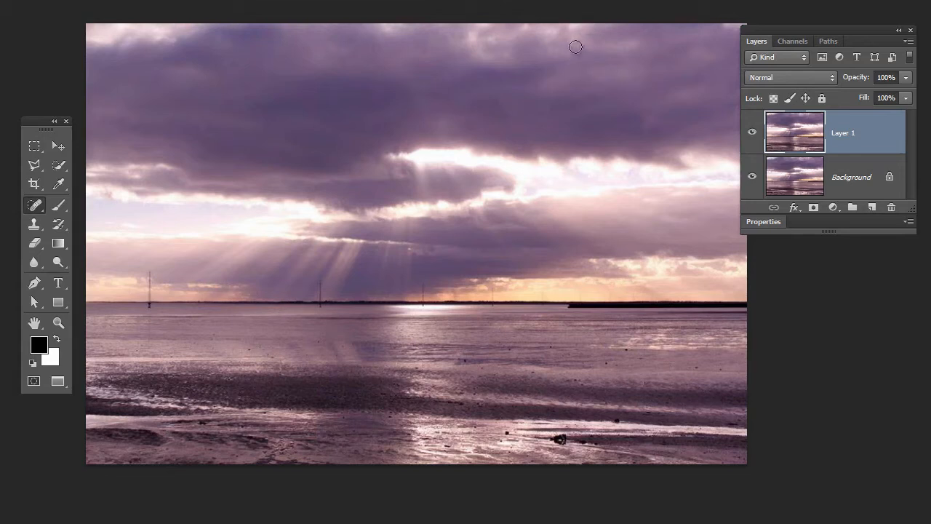
Duplicate Layer 1 and hide the copy, leaving the original Layer 1 selected.
{"action": "key", "text": "h"}
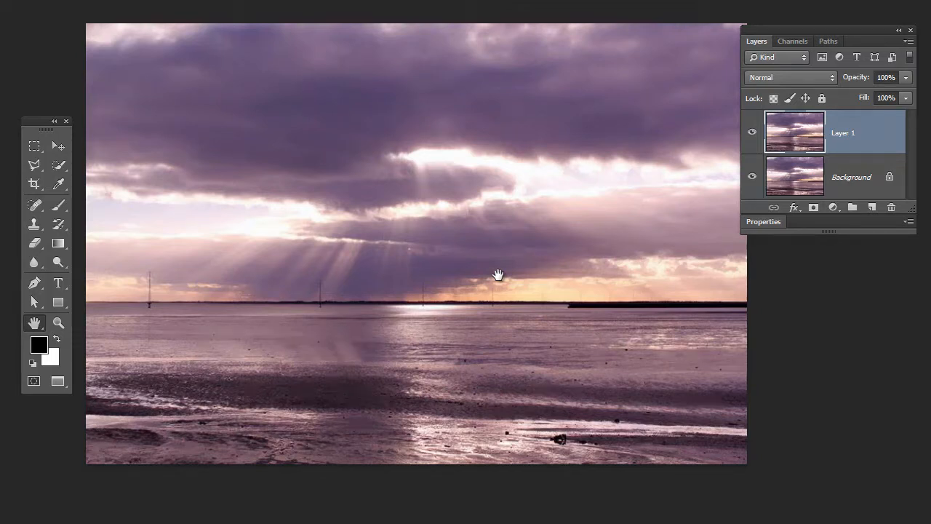
{"action": "left_click_drag", "start_coordinate": [910, 207], "coordinate": [909, 276]}
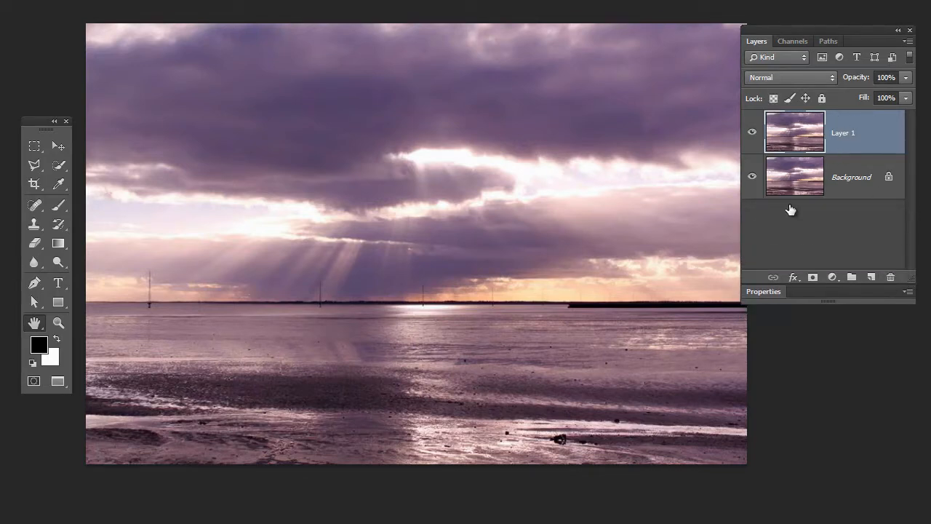
{"action": "left_click_drag", "start_coordinate": [802, 129], "coordinate": [782, 153]}
{"action": "key", "text": "ctrl+j"}
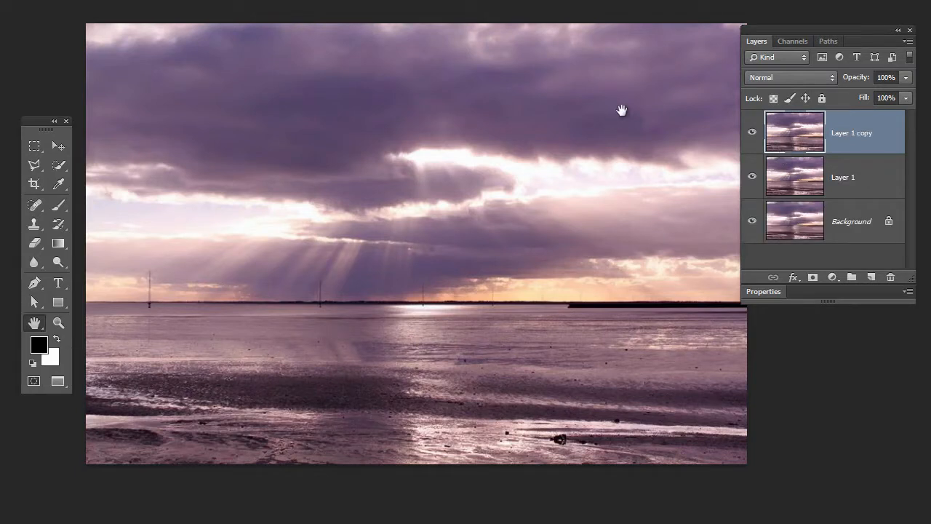
{"action": "left_click", "coordinate": [752, 132]}
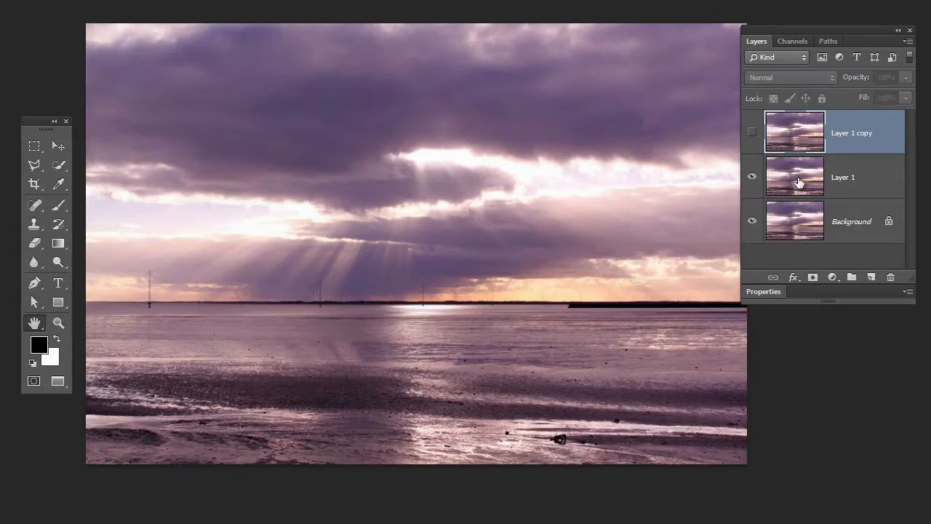
{"action": "left_click", "coordinate": [799, 182]}
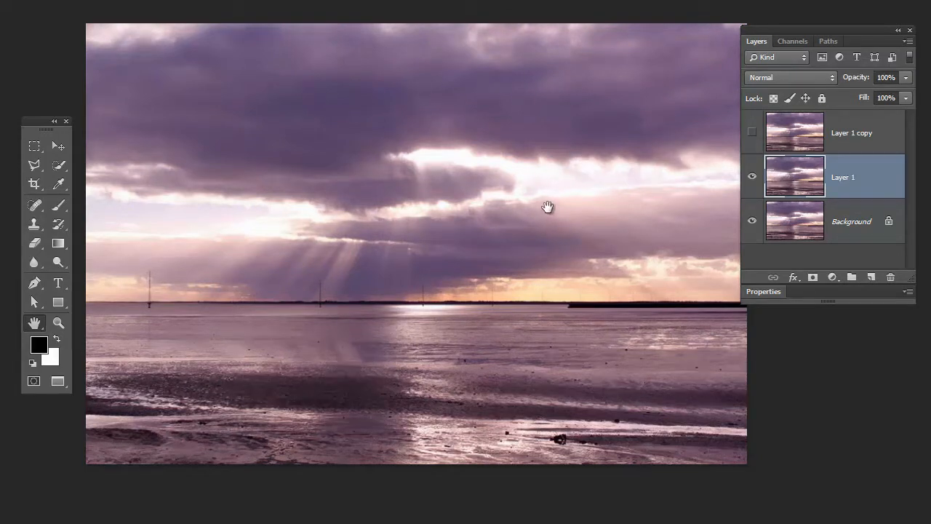
{"action": "left_click_drag", "start_coordinate": [547, 207], "coordinate": [526, 235]}
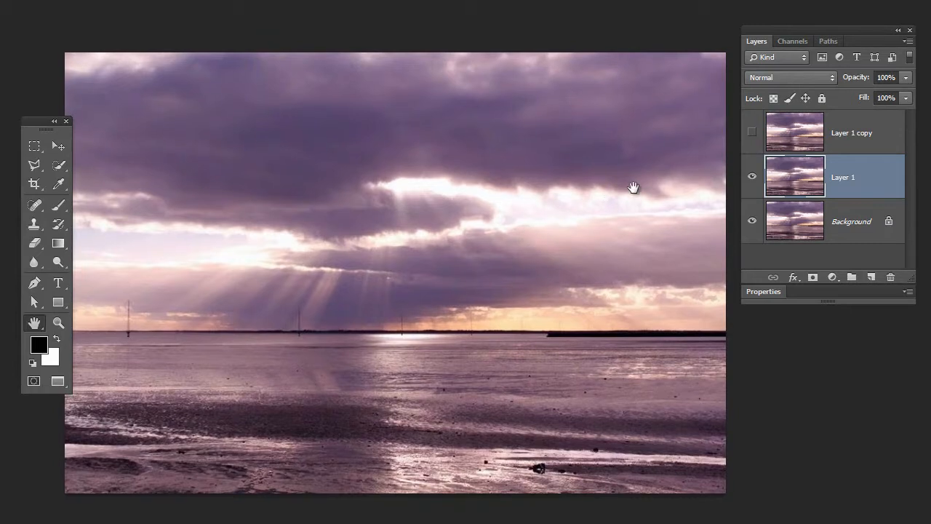
Try the Darken, Multiply, Color Burn, Linear Burn and Darker Color blend modes in turn on Layer 1.
{"action": "left_click", "coordinate": [829, 77]}
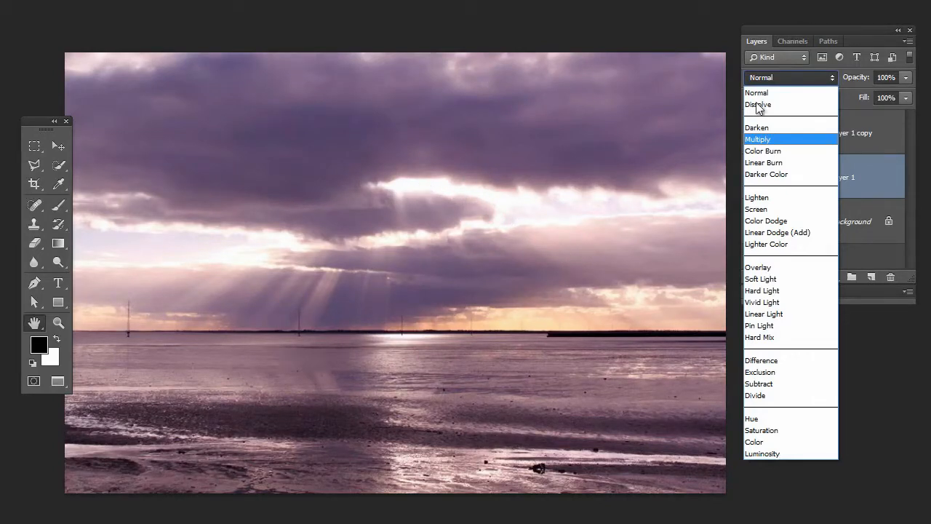
{"action": "left_click", "coordinate": [772, 127]}
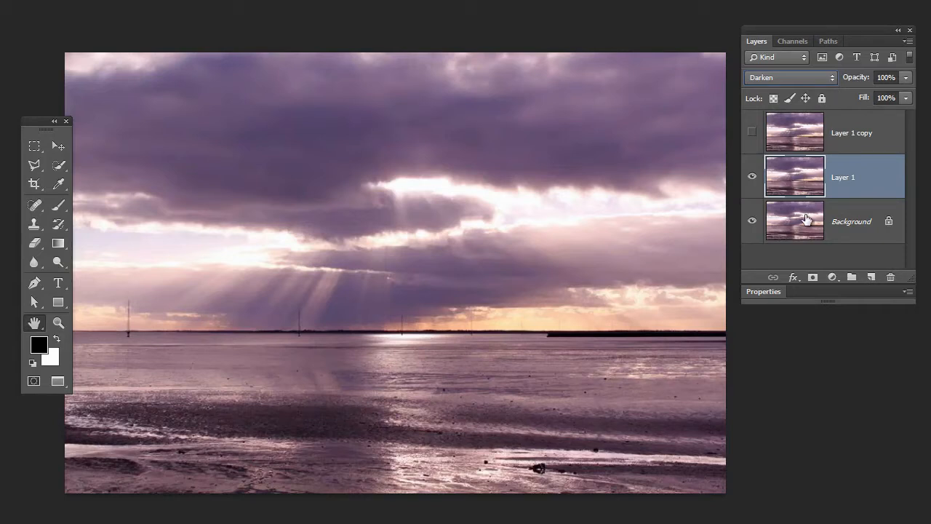
{"action": "left_click", "coordinate": [828, 81]}
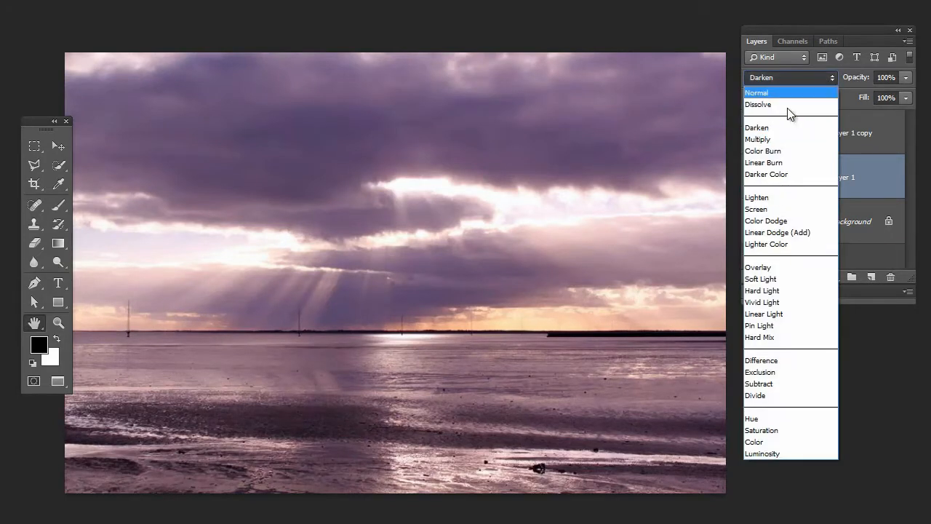
{"action": "left_click", "coordinate": [780, 136]}
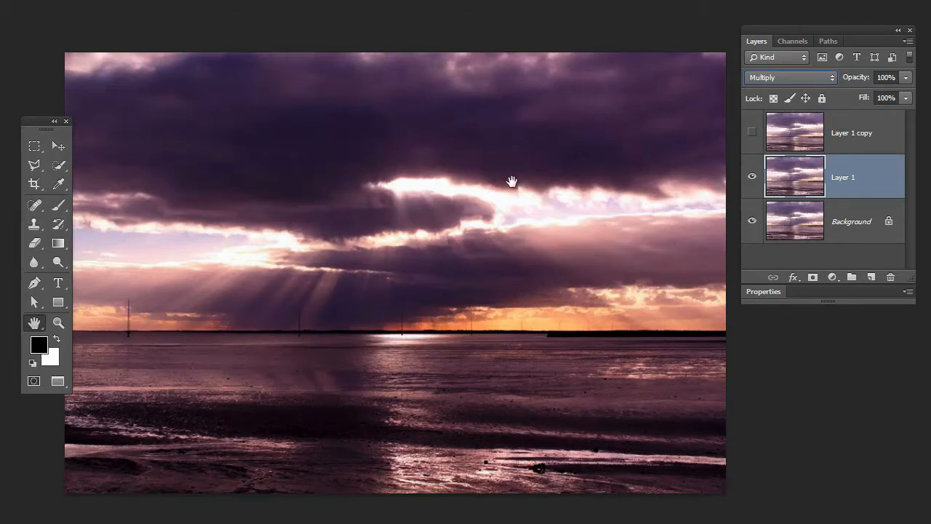
{"action": "left_click", "coordinate": [822, 77]}
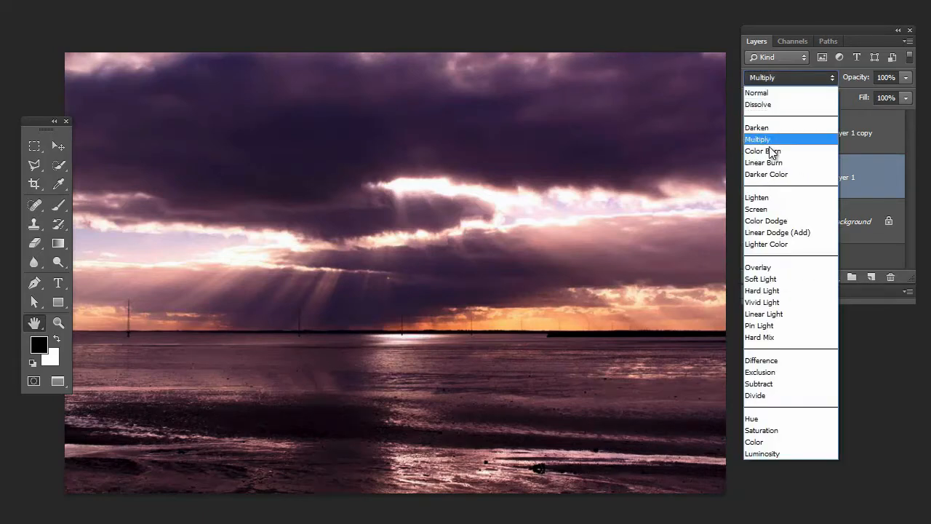
{"action": "left_click", "coordinate": [773, 151]}
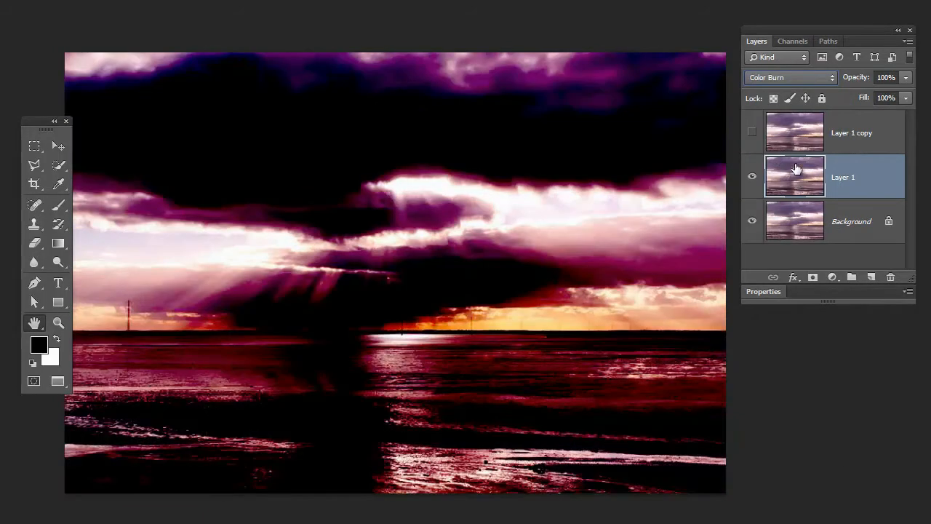
{"action": "left_click", "coordinate": [817, 79]}
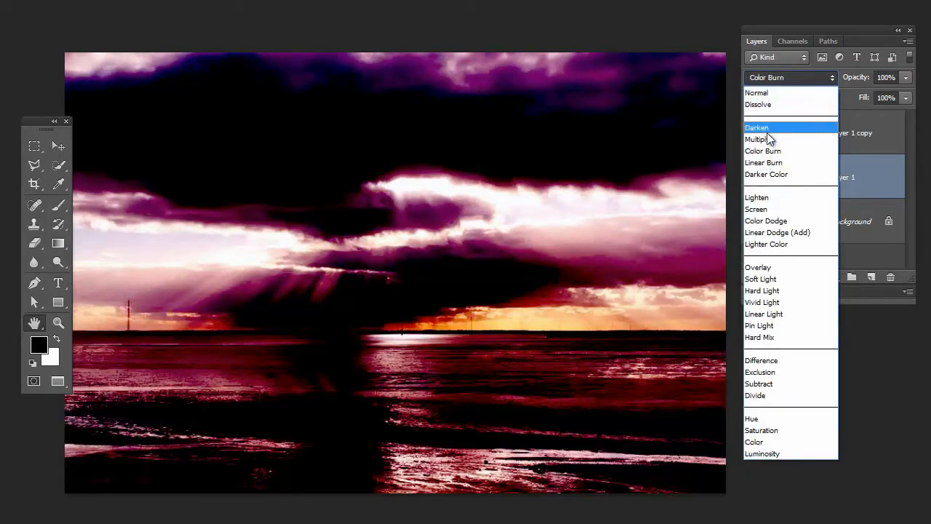
{"action": "left_click", "coordinate": [772, 162]}
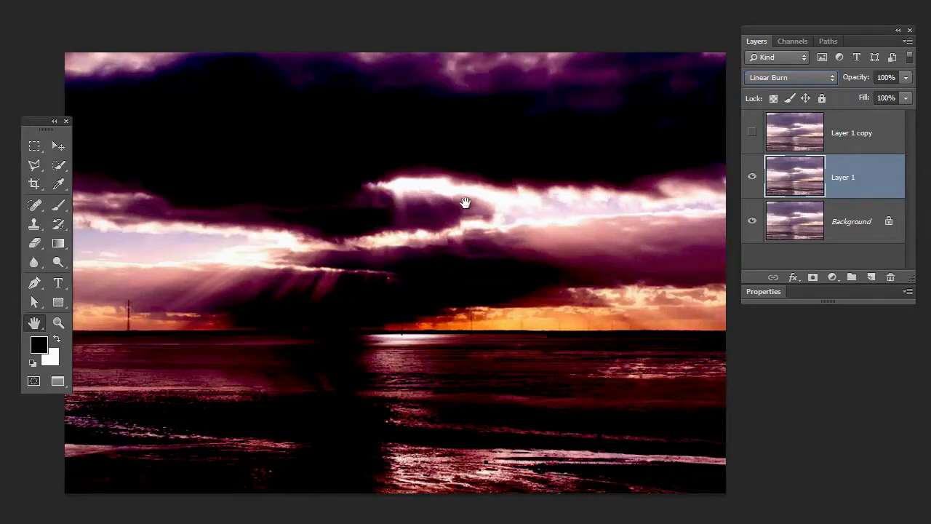
{"action": "left_click", "coordinate": [804, 78]}
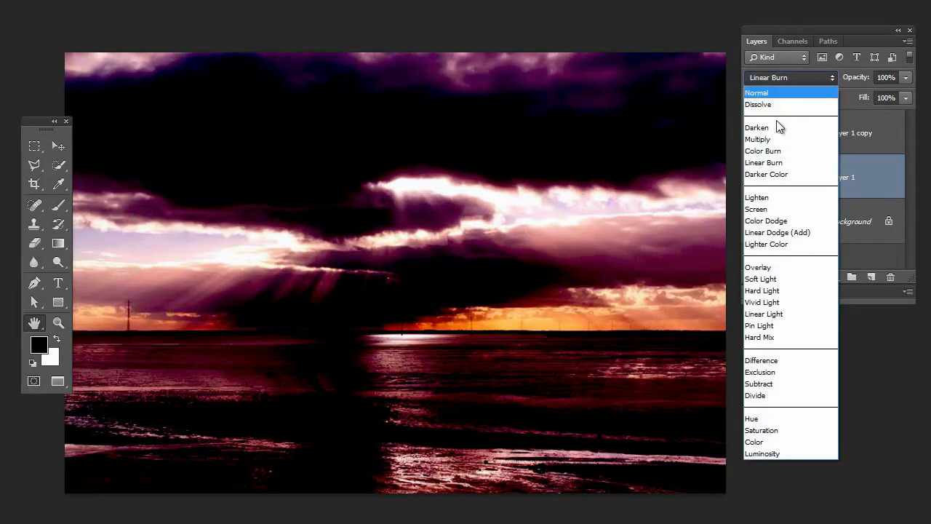
{"action": "left_click", "coordinate": [764, 177]}
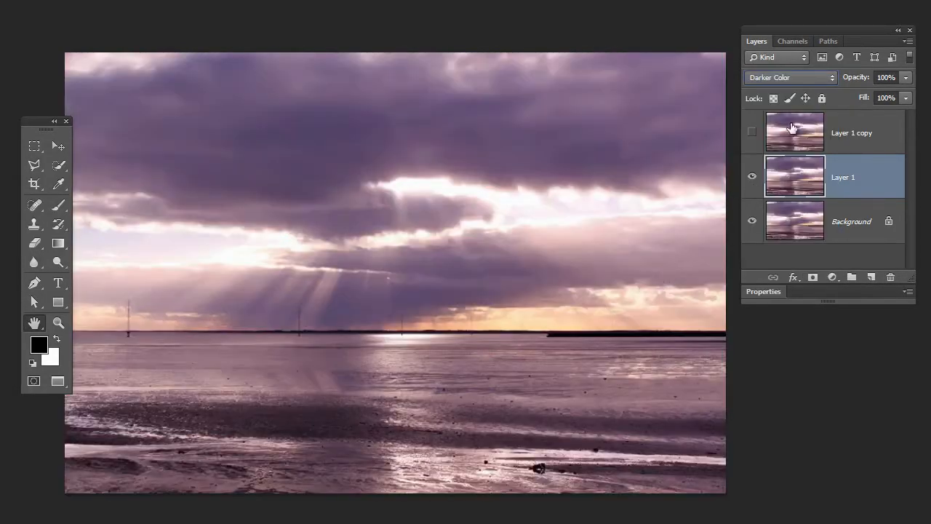
Try the Lighten, Screen, Color Dodge and Linear Dodge (Add) blend modes in turn on Layer 1.
{"action": "left_click", "coordinate": [812, 77]}
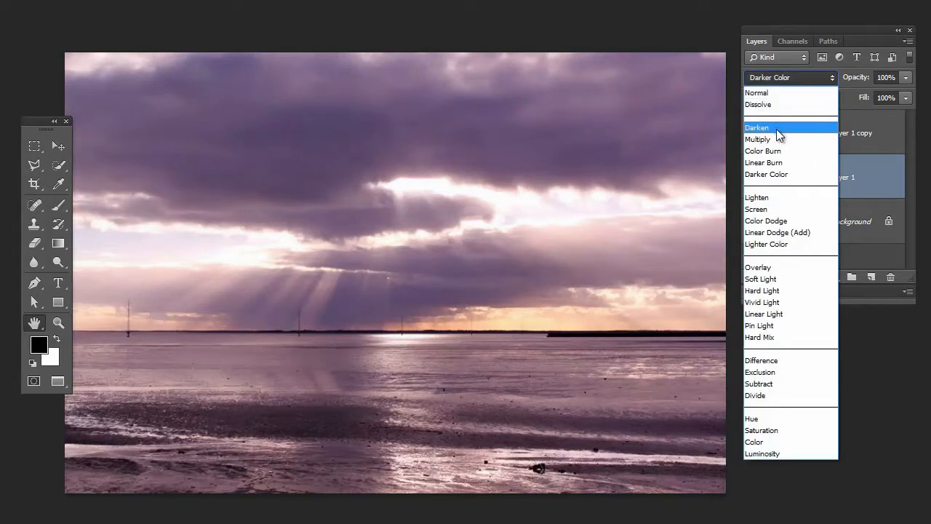
{"action": "left_click", "coordinate": [766, 204]}
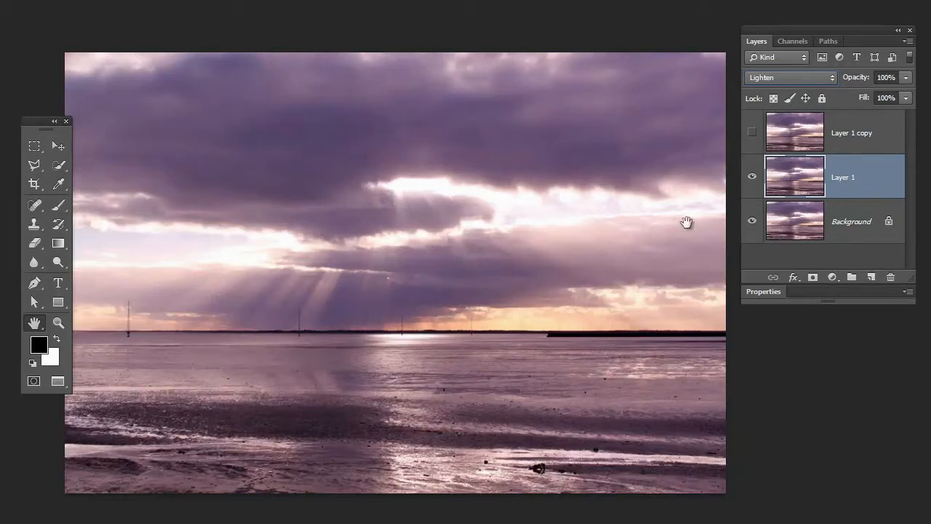
{"action": "left_click", "coordinate": [830, 78]}
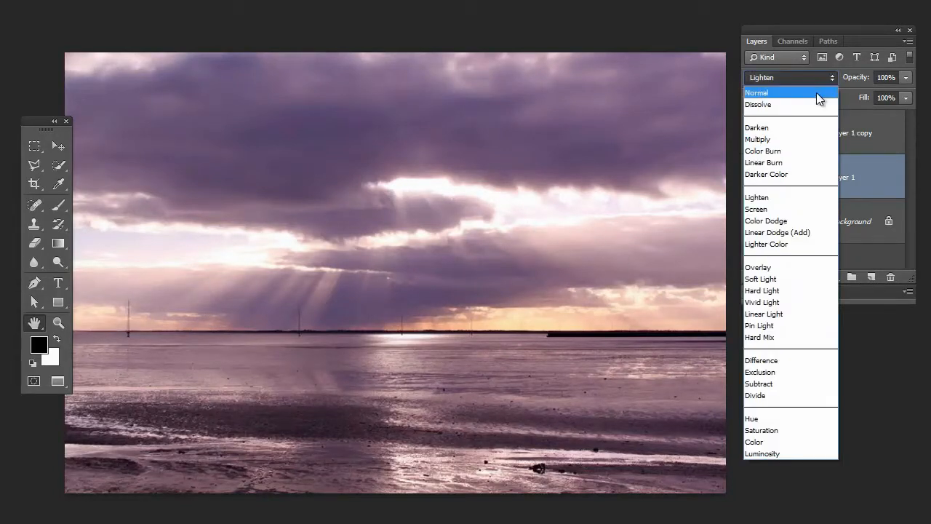
{"action": "left_click", "coordinate": [857, 166]}
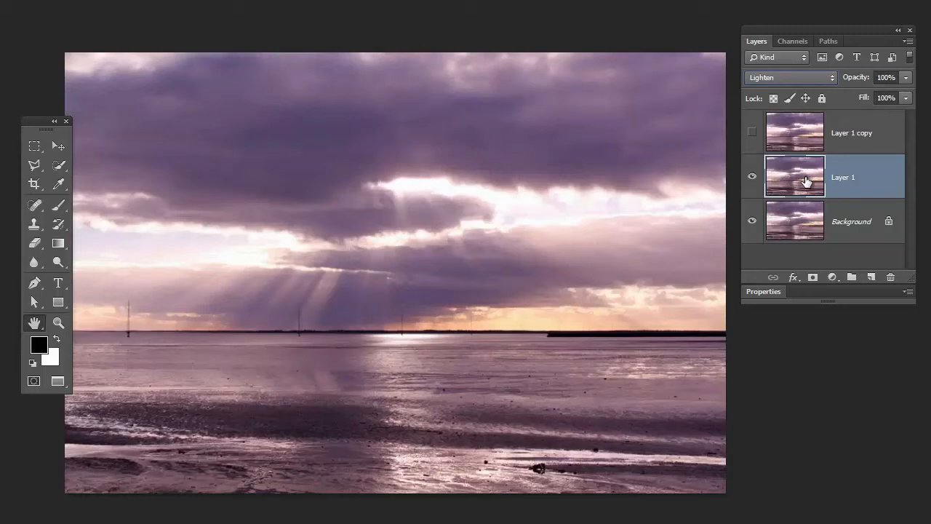
{"action": "left_click", "coordinate": [822, 76]}
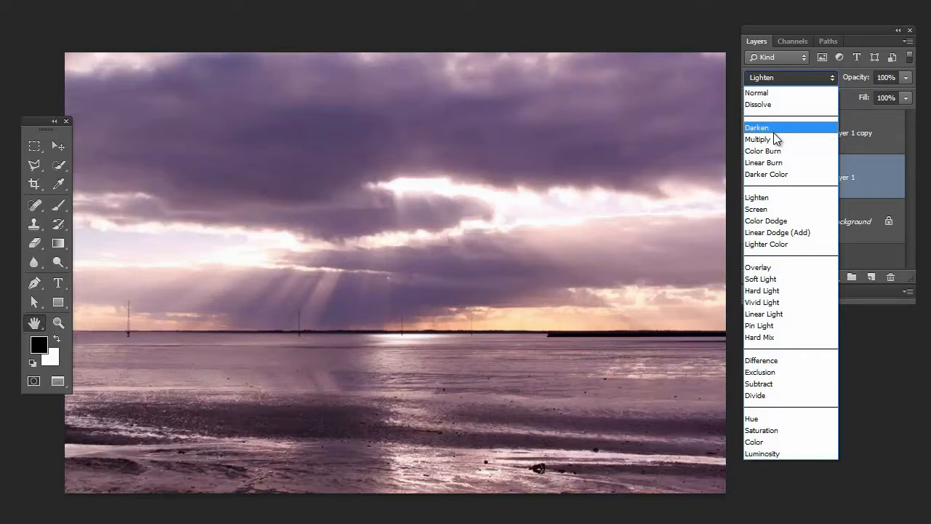
{"action": "left_click", "coordinate": [773, 210]}
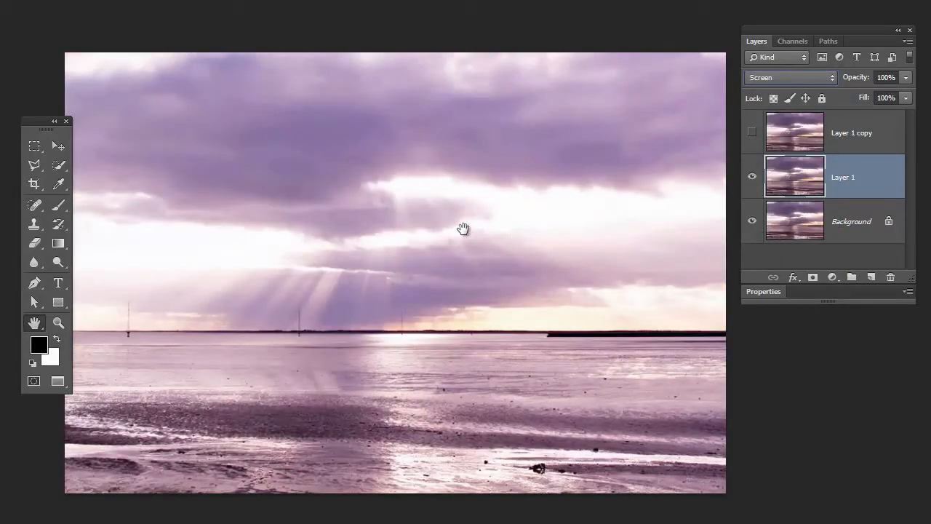
{"action": "left_click", "coordinate": [824, 80]}
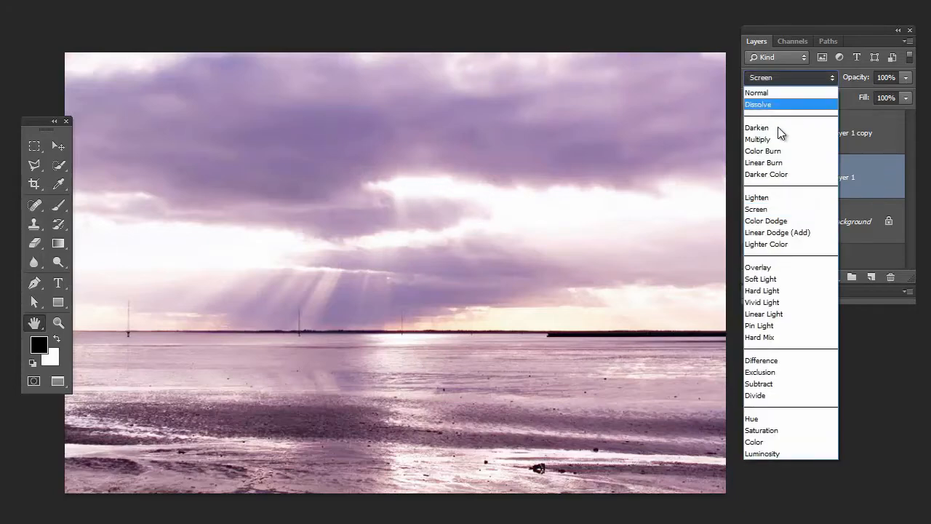
{"action": "left_click", "coordinate": [768, 223]}
{"action": "left_click", "coordinate": [813, 80]}
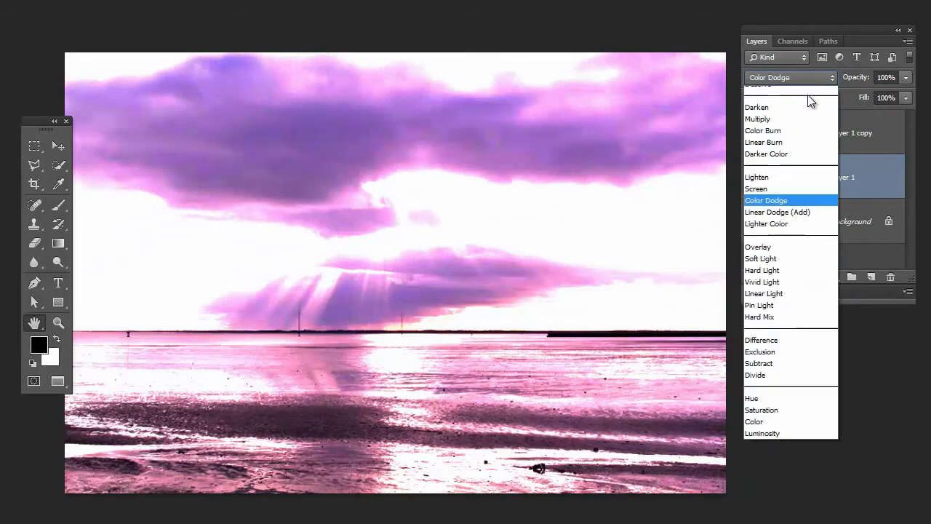
{"action": "left_click", "coordinate": [762, 234]}
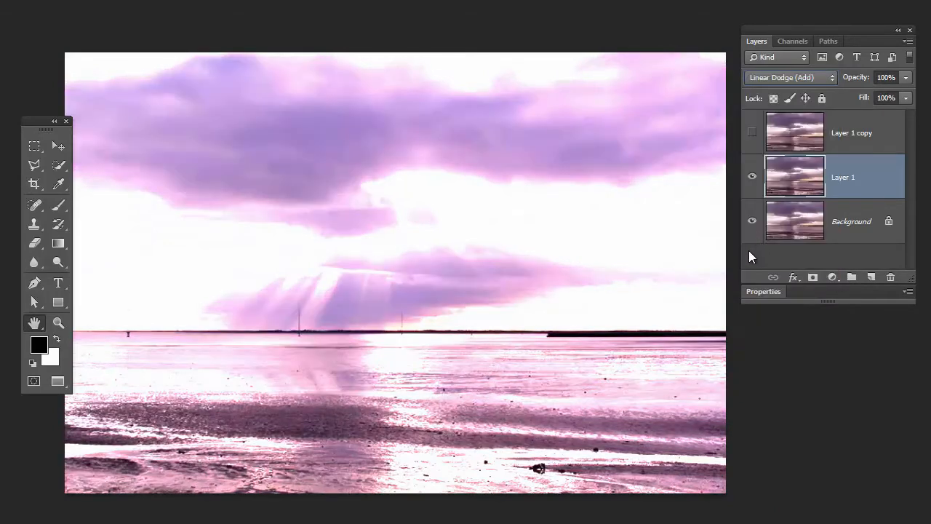
Try the Overlay, Soft Light, Hard Light and Vivid Light blend modes in turn on Layer 1.
{"action": "left_click", "coordinate": [823, 75]}
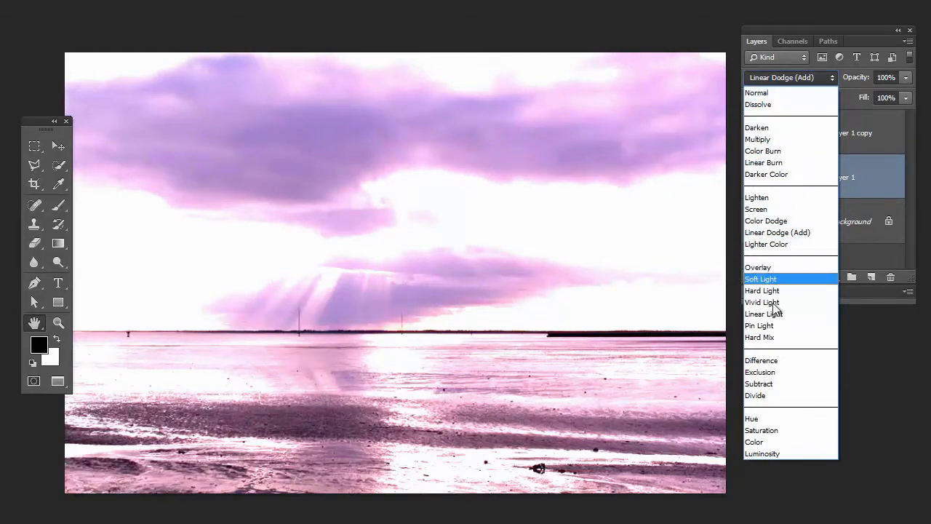
{"action": "left_click", "coordinate": [776, 266]}
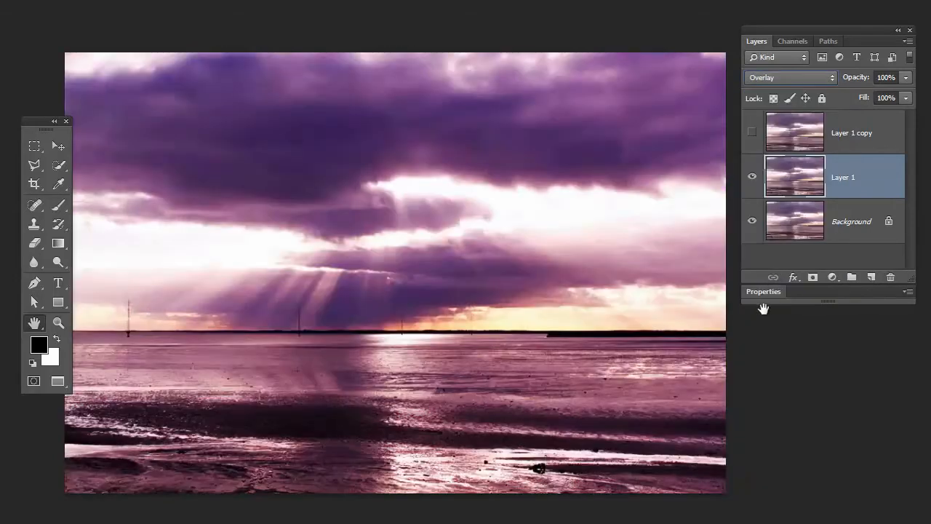
{"action": "left_click", "coordinate": [828, 77]}
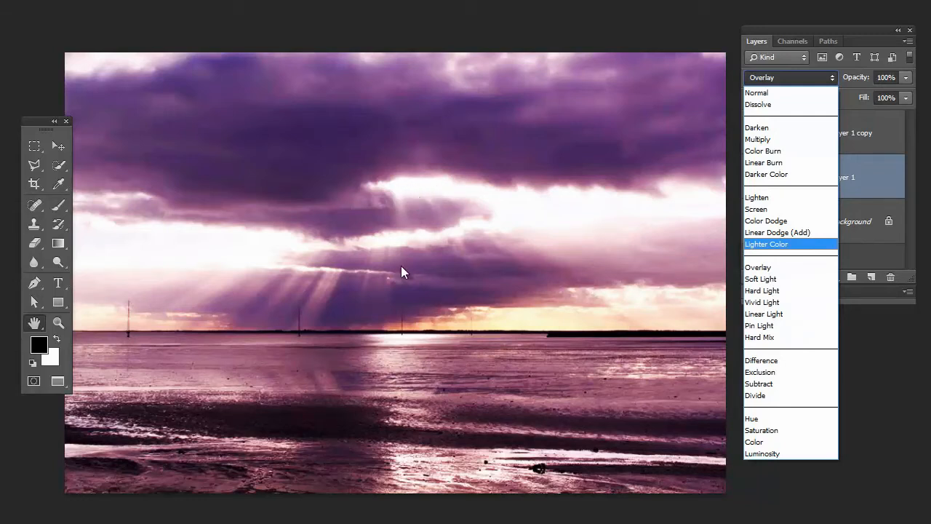
{"action": "left_click", "coordinate": [761, 278]}
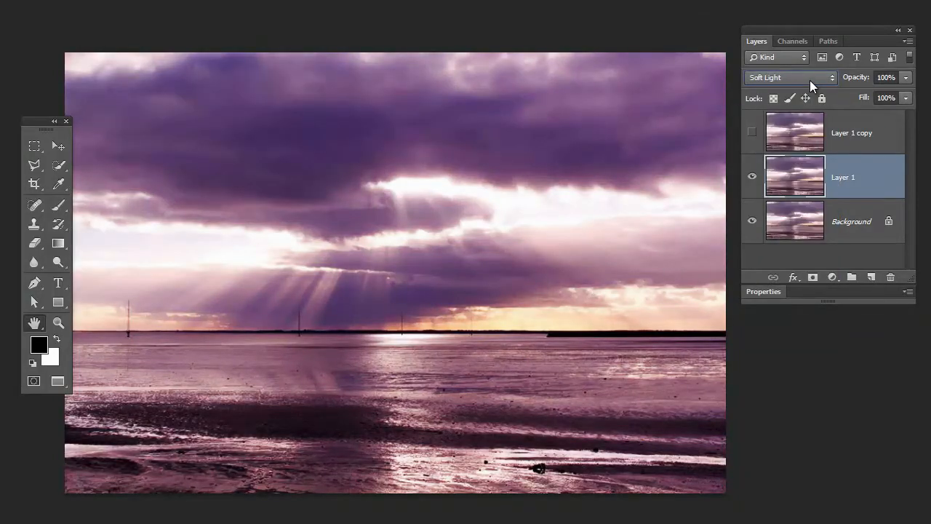
{"action": "left_click", "coordinate": [809, 78]}
{"action": "left_click", "coordinate": [767, 289]}
{"action": "left_click", "coordinate": [784, 78]}
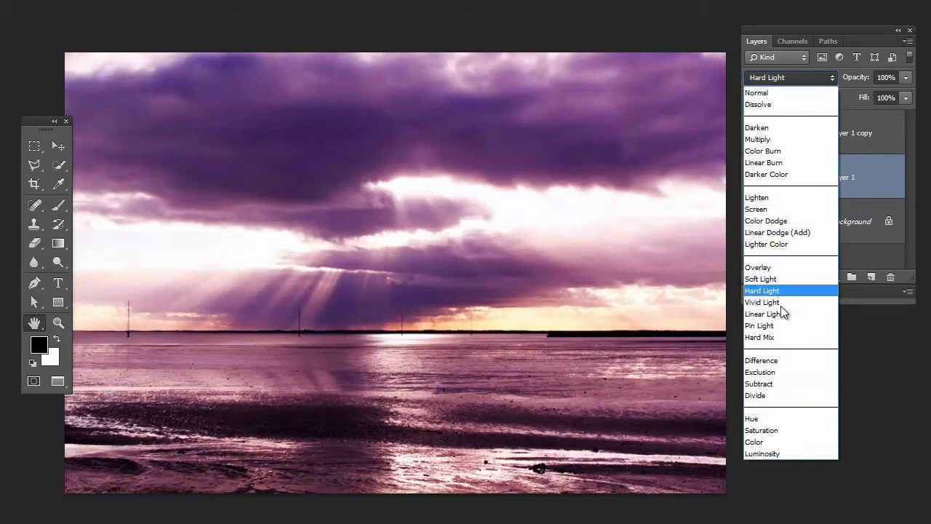
{"action": "left_click", "coordinate": [781, 300]}
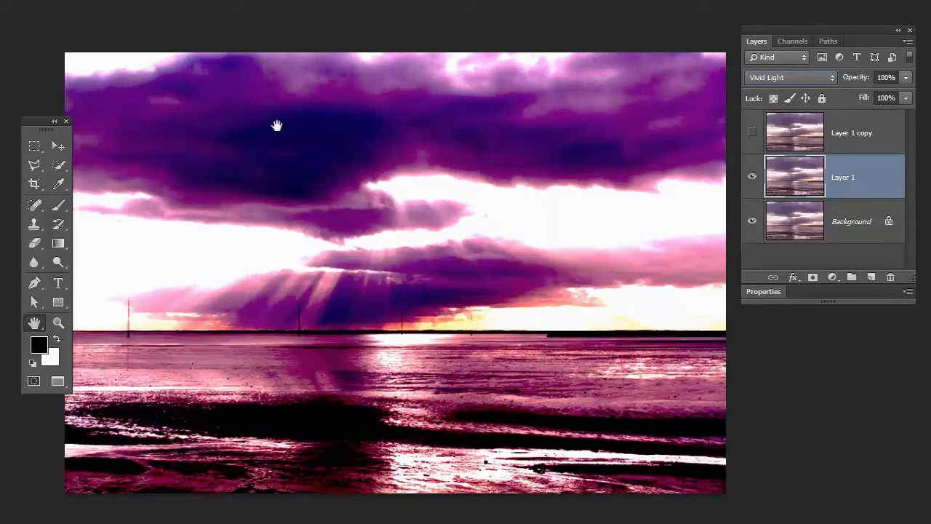
Set Layer 1's blend mode to Multiply and toggle the layer's visibility to compare it with the original photo.
{"action": "left_click", "coordinate": [831, 77]}
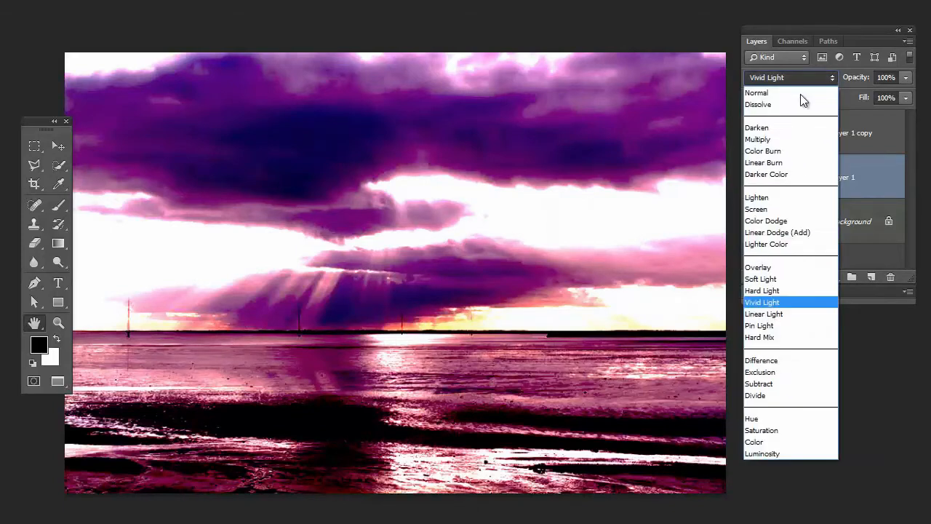
{"action": "left_click", "coordinate": [775, 139]}
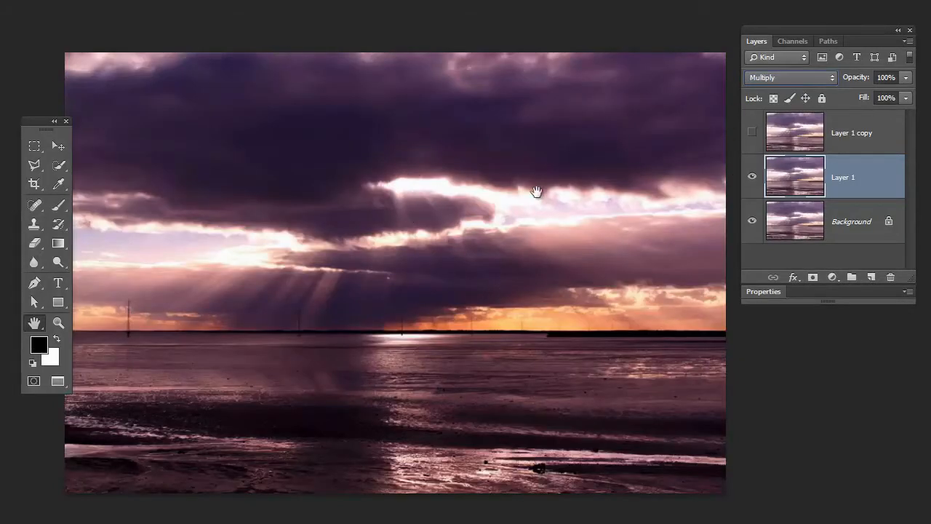
{"action": "left_click", "coordinate": [753, 179]}
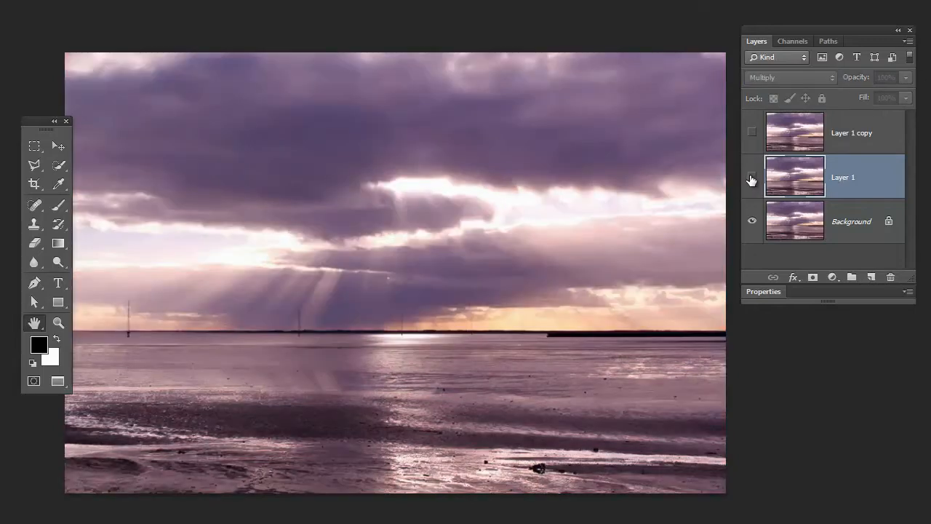
{"action": "left_click", "coordinate": [752, 179]}
{"action": "left_click", "coordinate": [752, 179]}
{"action": "left_click", "coordinate": [753, 181]}
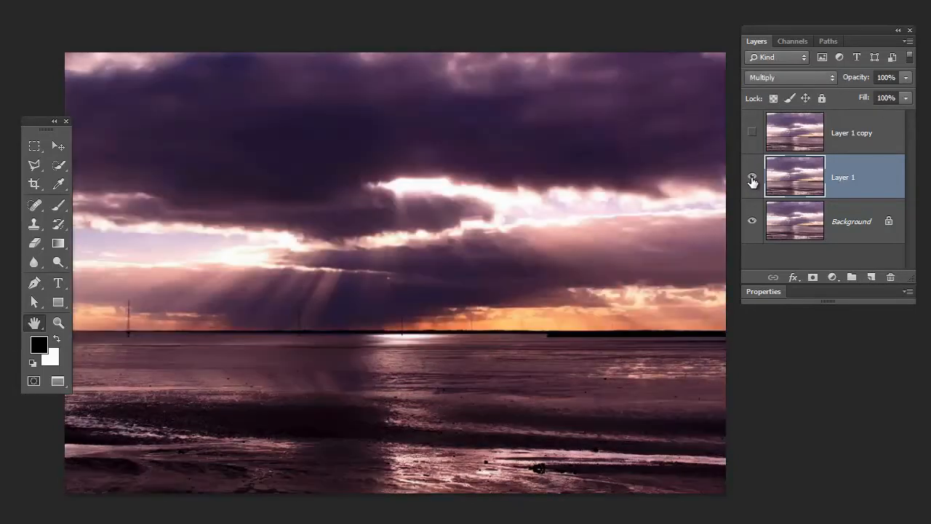
Toggle Layer 1's visibility to compare it with the original photo and set its opacity to 99%.
{"action": "left_click", "coordinate": [753, 179]}
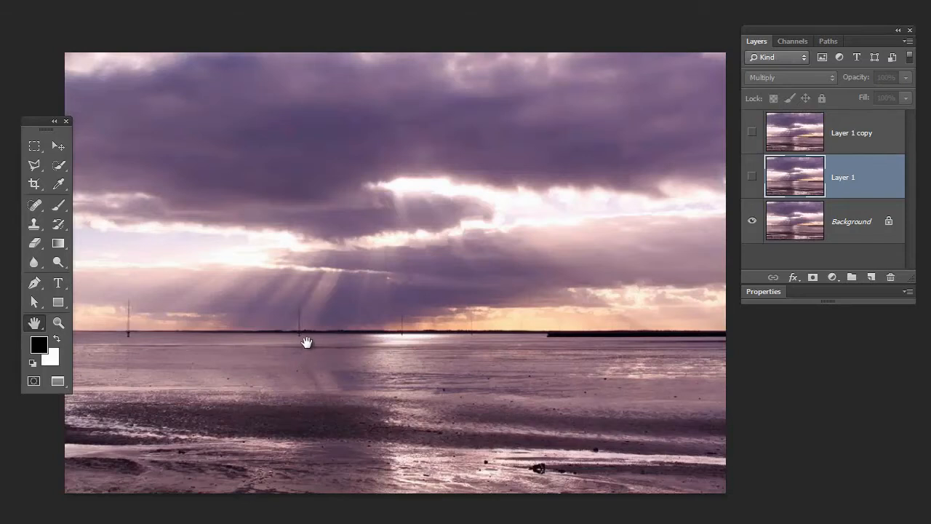
{"action": "left_click", "coordinate": [752, 176]}
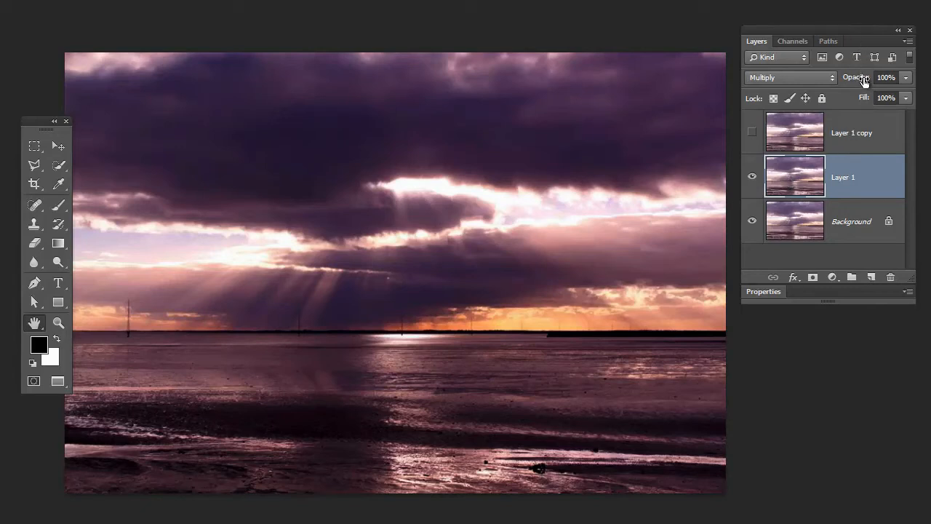
{"action": "mouse_move", "coordinate": [865, 82]}
{"action": "left_mouse_down"}
{"action": "mouse_move", "coordinate": [837, 80]}
{"action": "mouse_move", "coordinate": [881, 91]}
{"action": "left_mouse_up"}
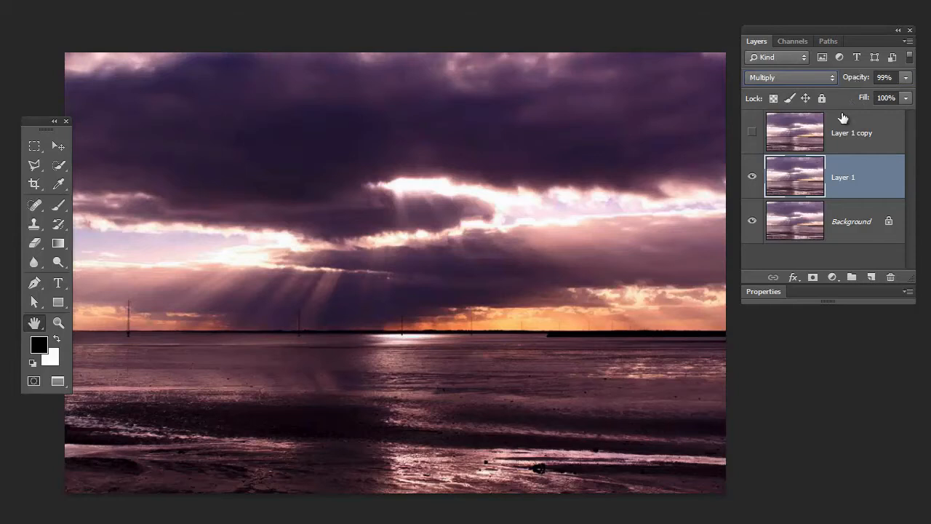
Show and select Layer 1 copy, and open the Camera Raw Filter for it.
{"action": "left_click", "coordinate": [751, 133]}
{"action": "left_click", "coordinate": [800, 137]}
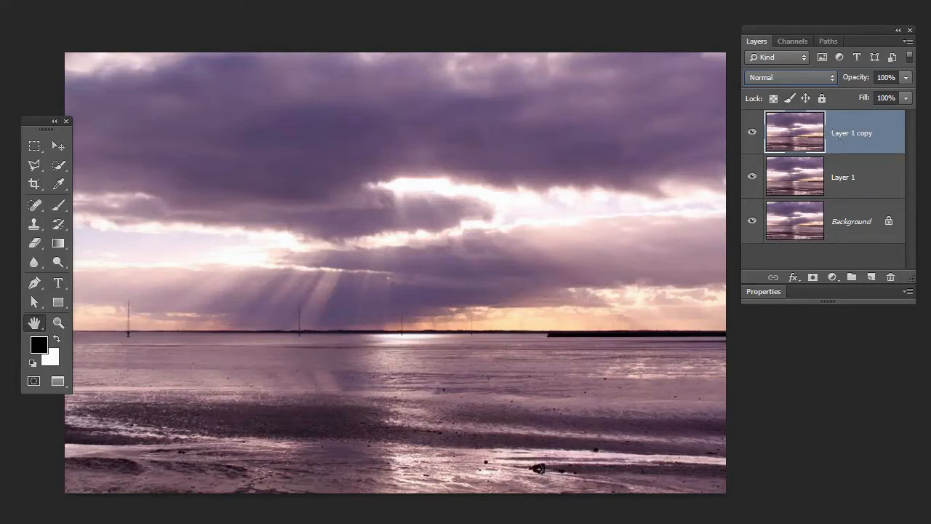
{"action": "left_click", "coordinate": [230, 0]}
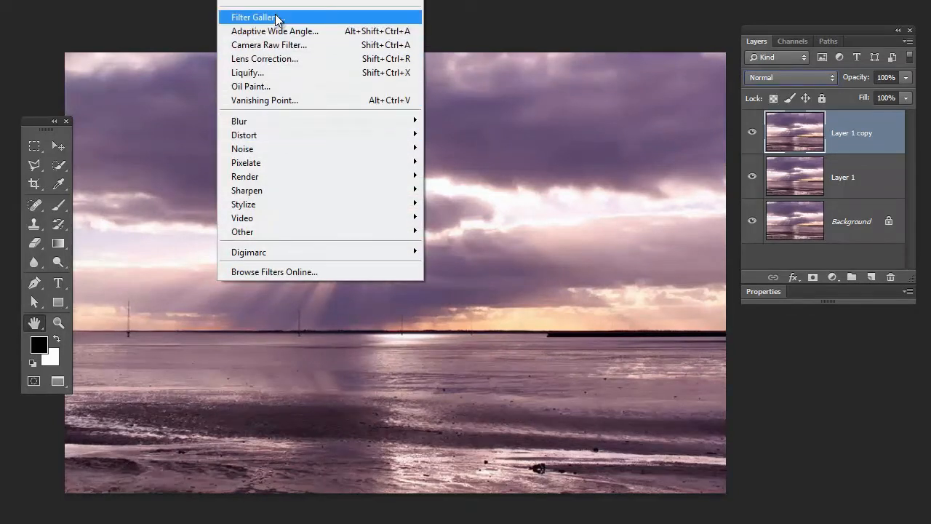
{"action": "left_click", "coordinate": [294, 49]}
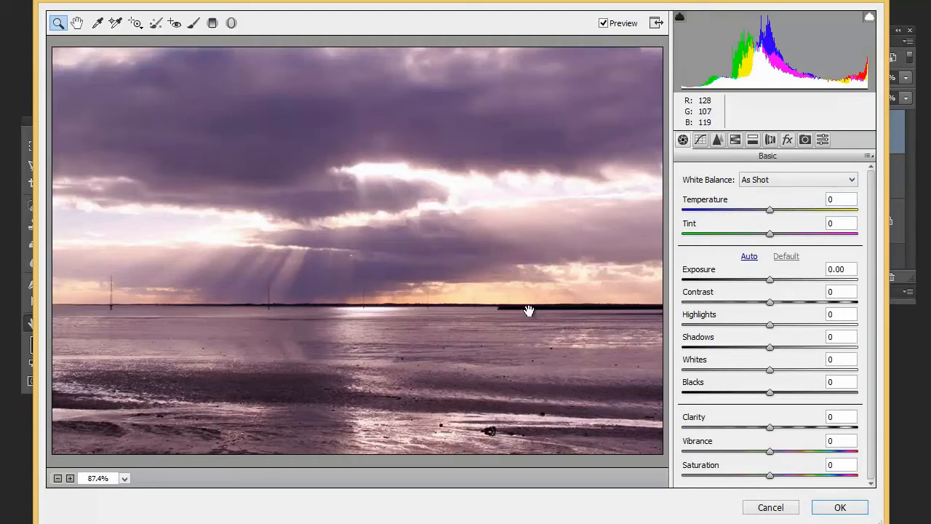
Examine the horizon, the light rays and the water up close in the Camera Raw preview.
{"action": "key", "text": "ctrl+equal"}
{"action": "key", "text": "ctrl+equal"}
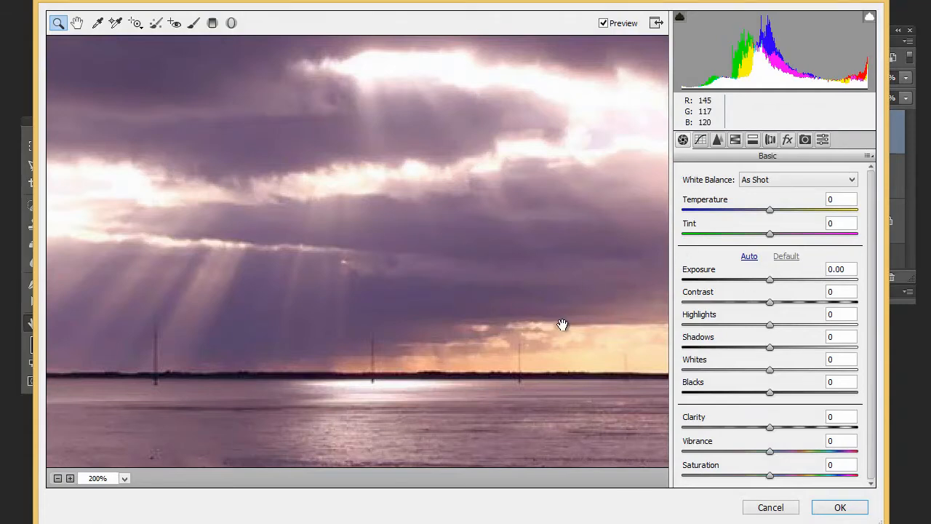
{"action": "left_click_drag", "start_coordinate": [572, 328], "coordinate": [370, 298]}
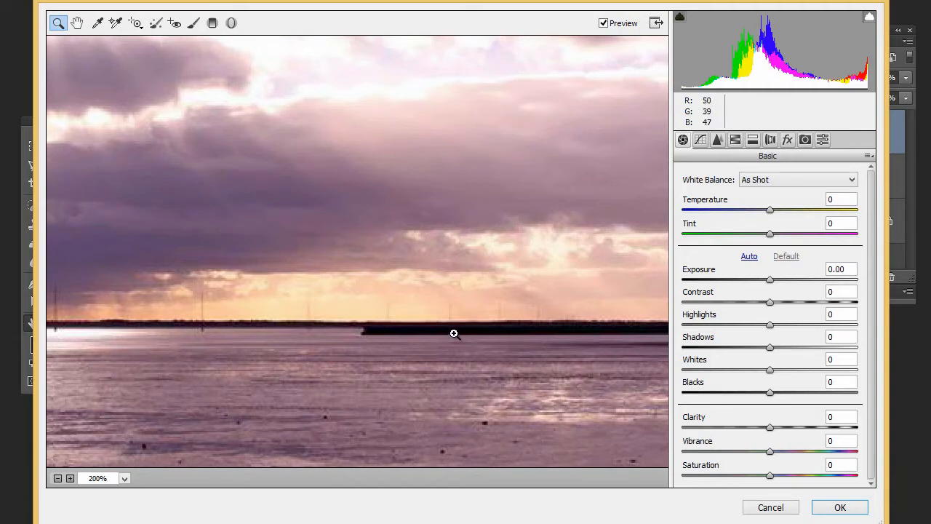
{"action": "key", "text": "h"}
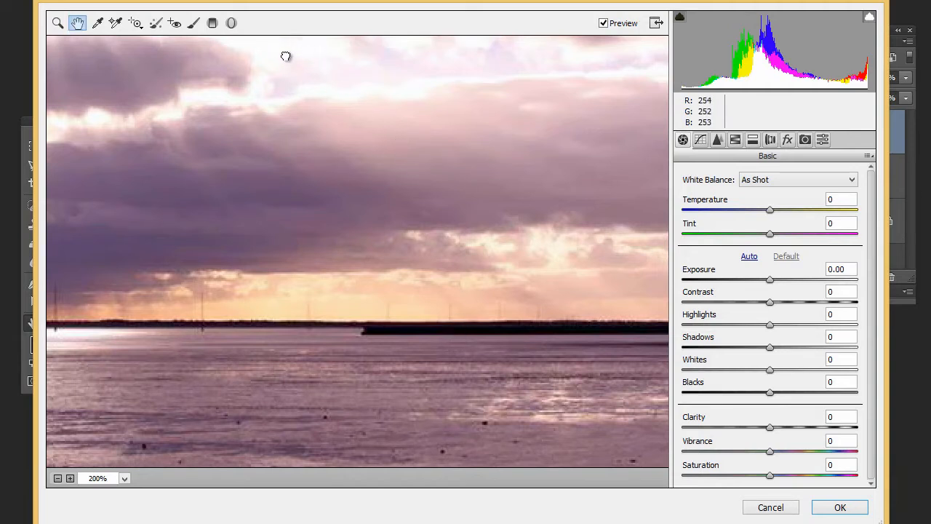
{"action": "left_click_drag", "start_coordinate": [285, 56], "coordinate": [308, 129]}
{"action": "left_click_drag", "start_coordinate": [380, 287], "coordinate": [550, 159]}
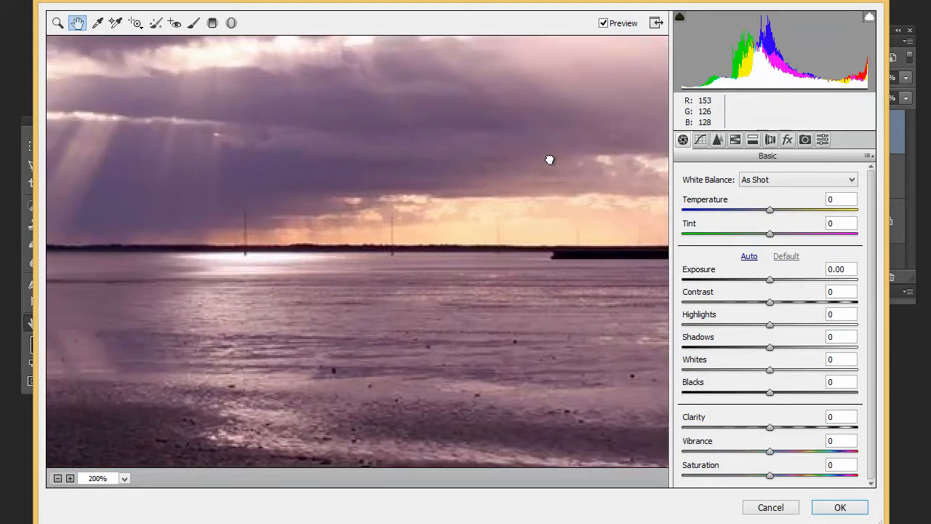
{"action": "left_click_drag", "start_coordinate": [397, 246], "coordinate": [183, 174]}
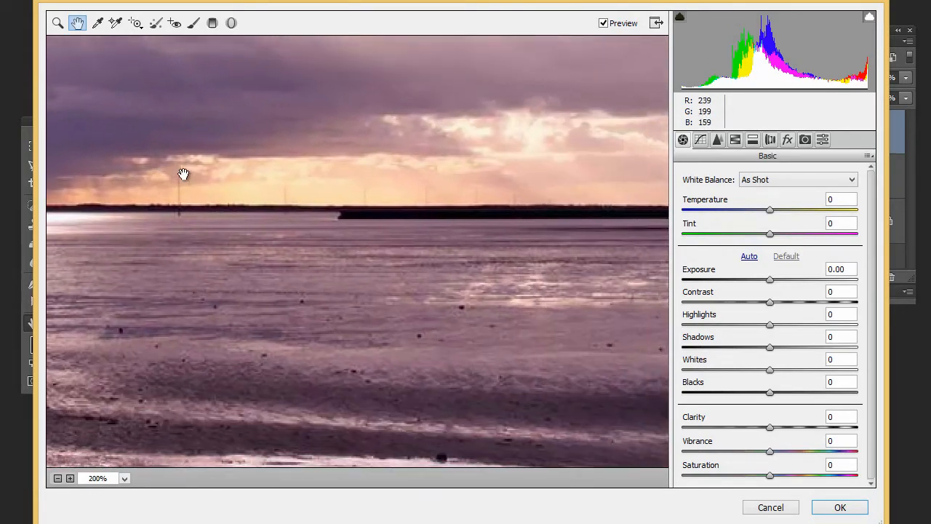
{"action": "left_click_drag", "start_coordinate": [368, 314], "coordinate": [486, 360]}
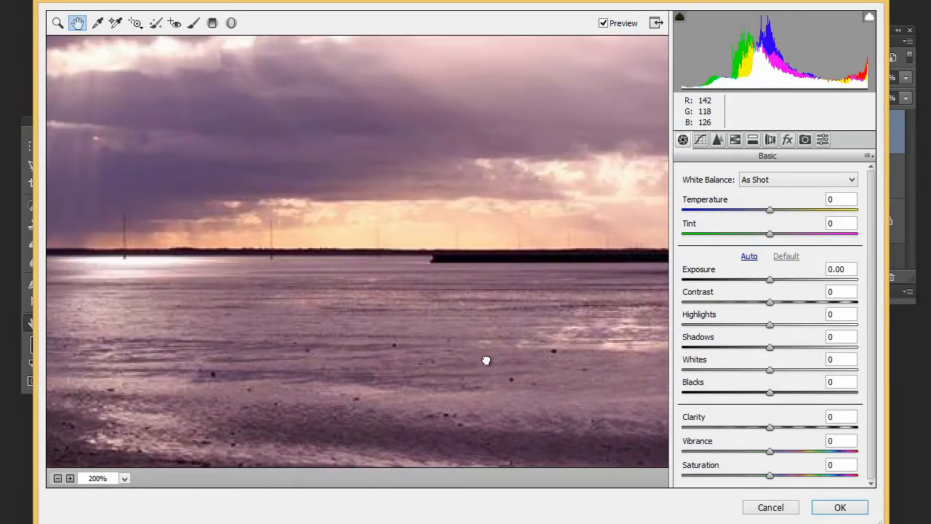
{"action": "left_click_drag", "start_coordinate": [380, 179], "coordinate": [524, 247]}
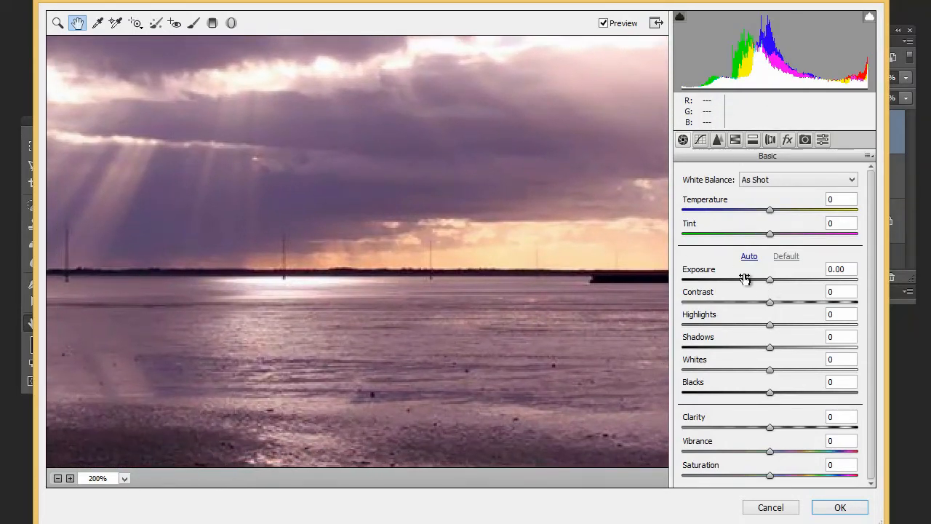
{"action": "key", "text": "ctrl+0"}
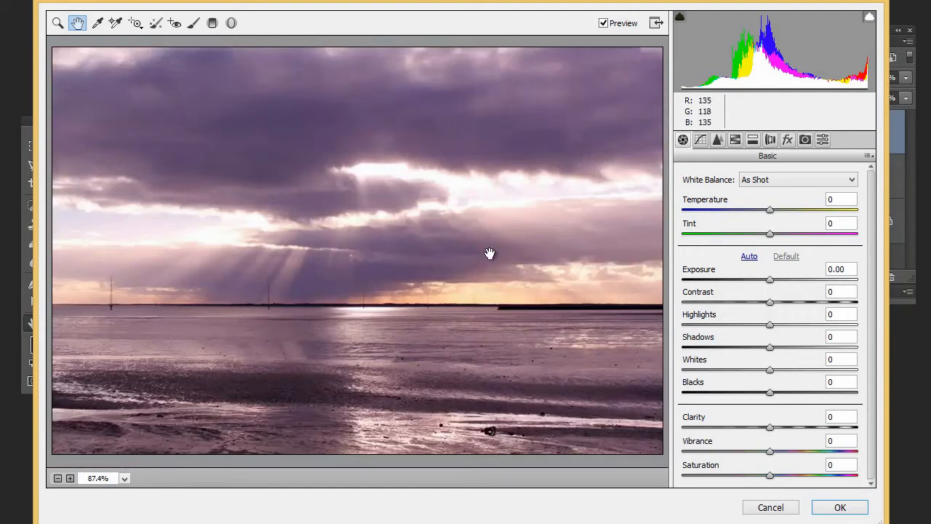
Try brighter and darker Exposure settings in Camera Raw and reset Exposure to 0.00.
{"action": "left_click_drag", "start_coordinate": [770, 279], "coordinate": [815, 283]}
{"action": "left_click_drag", "start_coordinate": [832, 290], "coordinate": [723, 278]}
{"action": "double_click", "coordinate": [722, 277]}
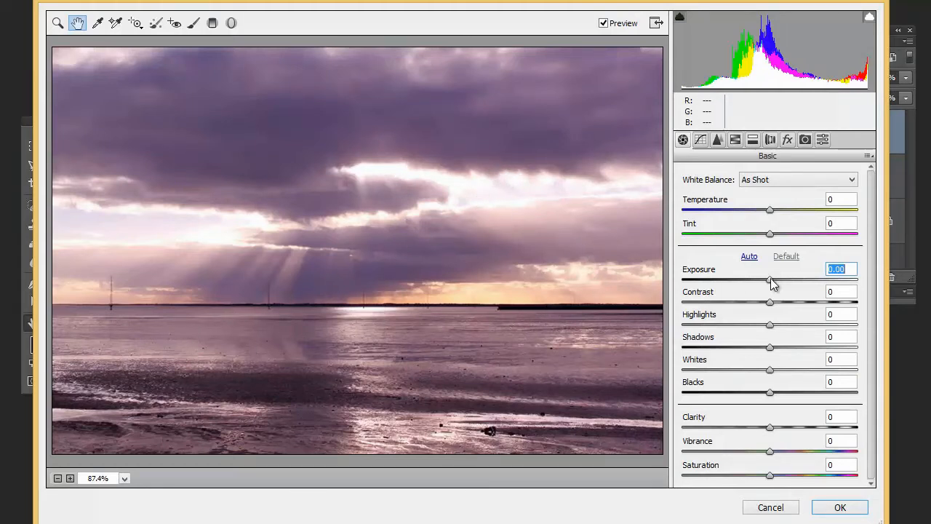
Try Contrast at -100, slightly raised and at +100, and reset it to 0.
{"action": "left_click_drag", "start_coordinate": [771, 304], "coordinate": [684, 304]}
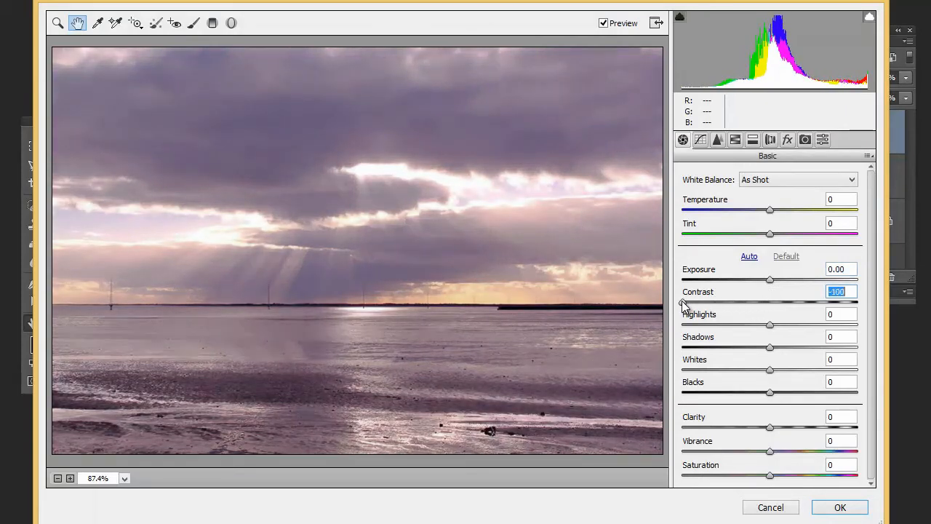
{"action": "mouse_move", "coordinate": [692, 301]}
{"action": "left_mouse_down"}
{"action": "mouse_move", "coordinate": [765, 302]}
{"action": "mouse_move", "coordinate": [684, 301]}
{"action": "left_mouse_up"}
{"action": "left_click_drag", "start_coordinate": [685, 302], "coordinate": [782, 303]}
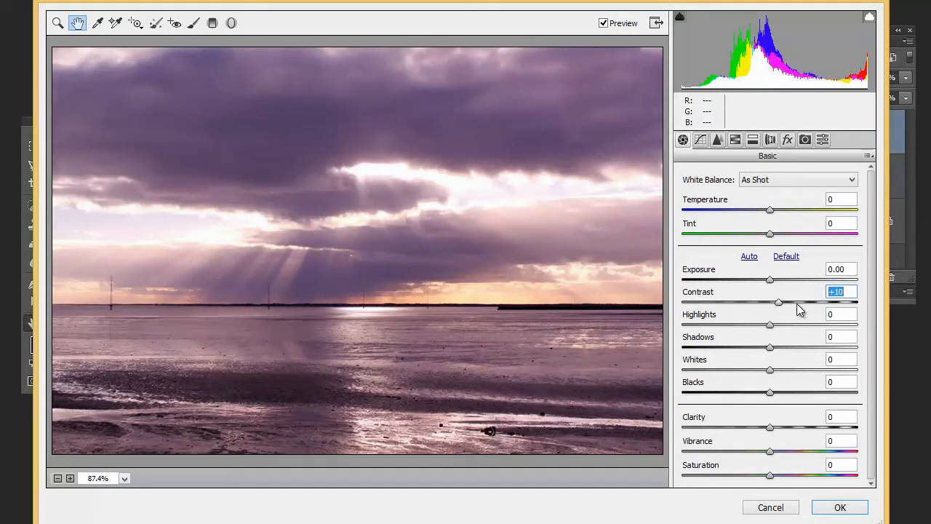
{"action": "left_click_drag", "start_coordinate": [779, 303], "coordinate": [784, 302]}
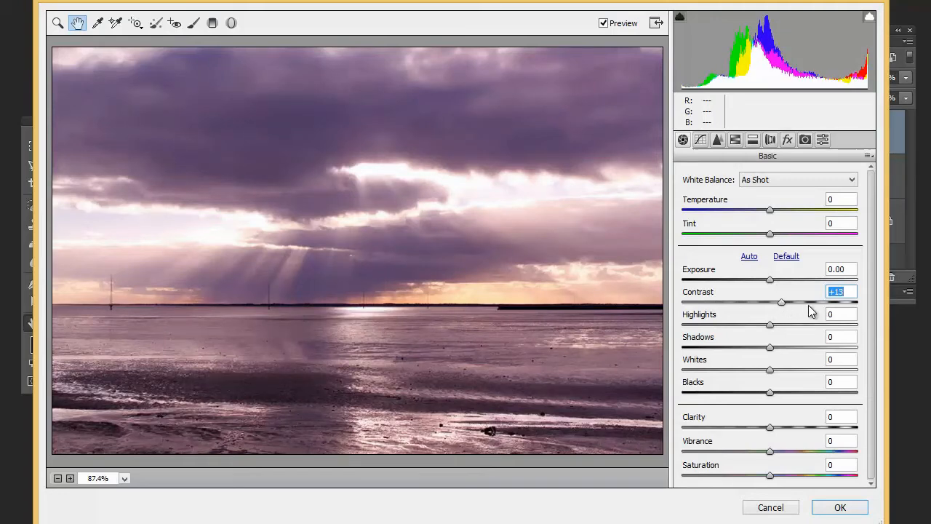
{"action": "left_click_drag", "start_coordinate": [783, 302], "coordinate": [869, 298]}
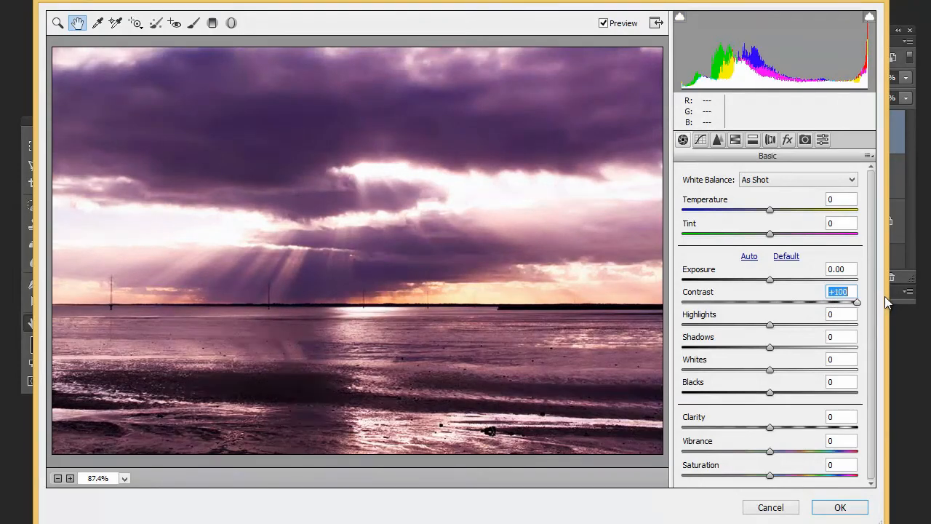
{"action": "left_click_drag", "start_coordinate": [874, 296], "coordinate": [773, 304]}
{"action": "double_click", "coordinate": [771, 301]}
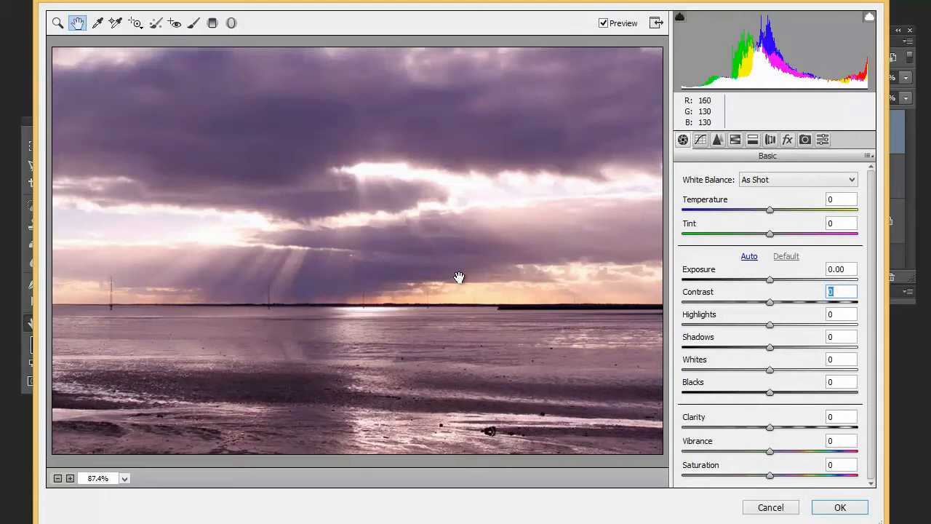
Compare extreme Highlights settings, and set both Highlights and Shadows to -100.
{"action": "left_click", "coordinate": [770, 325]}
{"action": "left_click_drag", "start_coordinate": [704, 323], "coordinate": [681, 325]}
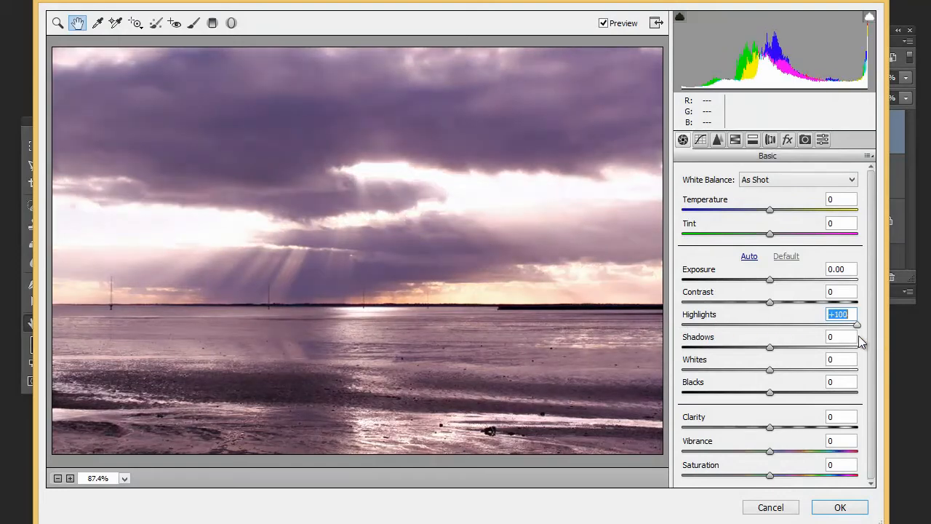
{"action": "left_click_drag", "start_coordinate": [784, 336], "coordinate": [675, 321]}
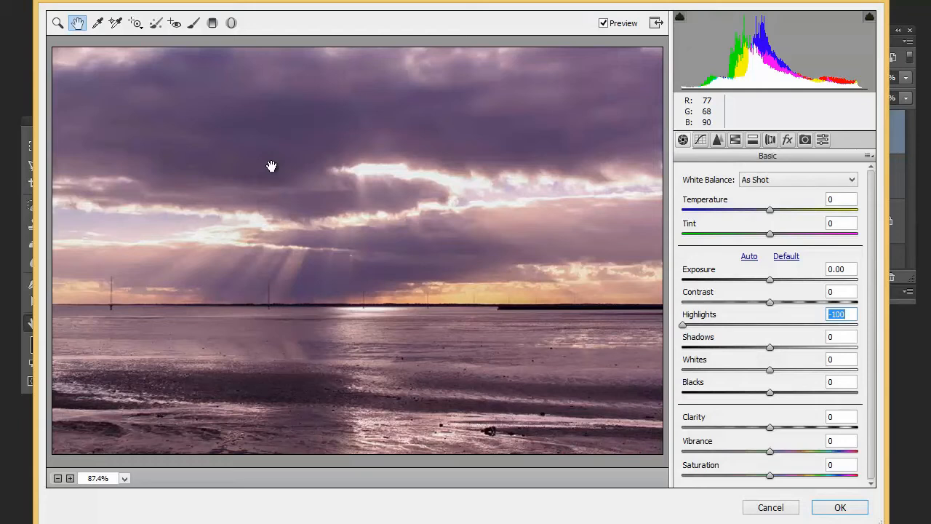
{"action": "left_click", "coordinate": [771, 349]}
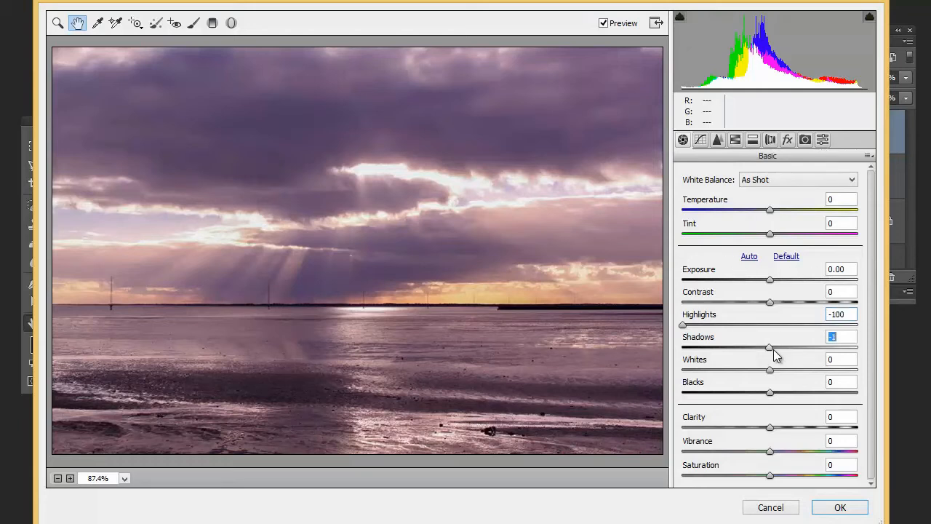
{"action": "left_click_drag", "start_coordinate": [772, 349], "coordinate": [678, 348]}
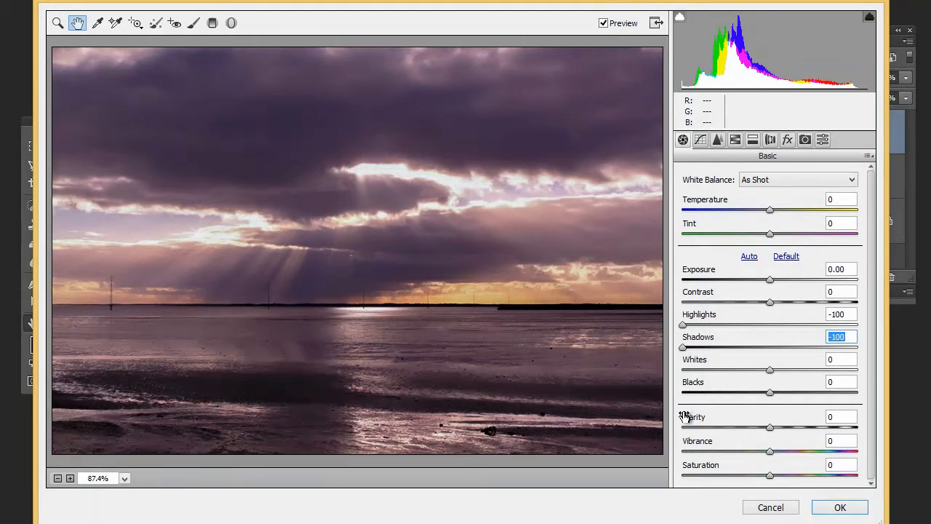
{"action": "mouse_move", "coordinate": [685, 348]}
{"action": "left_mouse_down"}
{"action": "mouse_move", "coordinate": [725, 347]}
{"action": "mouse_move", "coordinate": [670, 346]}
{"action": "left_mouse_up"}
Reset Whites to 0 after a small trial, and set Blacks to -51 and Exposure to +0.50.
{"action": "mouse_move", "coordinate": [771, 371]}
{"action": "left_mouse_down"}
{"action": "mouse_move", "coordinate": [845, 375]}
{"action": "mouse_move", "coordinate": [761, 371]}
{"action": "mouse_move", "coordinate": [837, 366]}
{"action": "mouse_move", "coordinate": [686, 355]}
{"action": "mouse_move", "coordinate": [803, 358]}
{"action": "mouse_move", "coordinate": [775, 366]}
{"action": "left_mouse_up"}
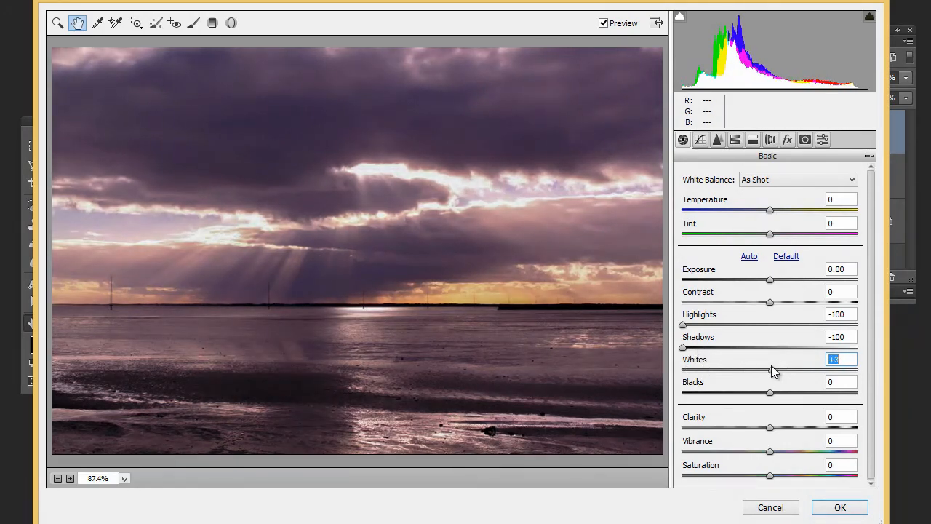
{"action": "double_click", "coordinate": [771, 365]}
{"action": "left_click_drag", "start_coordinate": [771, 393], "coordinate": [726, 392]}
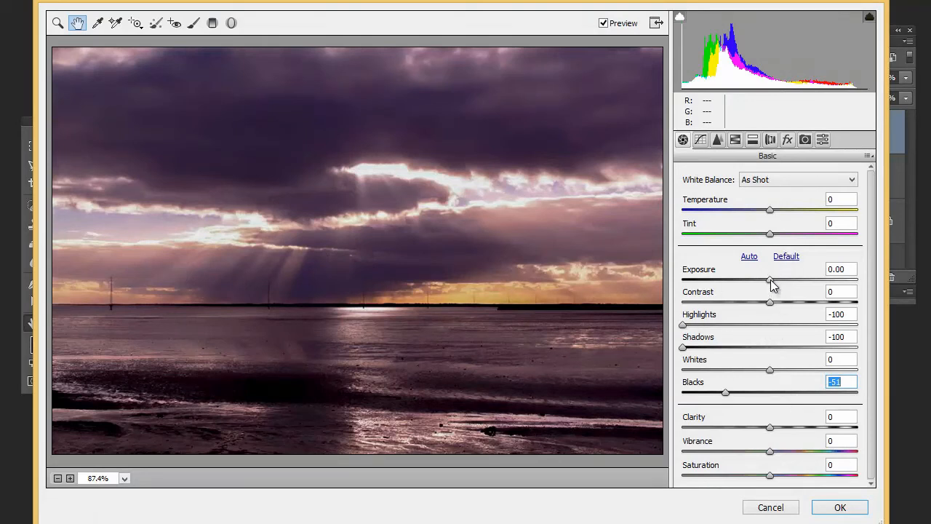
{"action": "left_click_drag", "start_coordinate": [772, 284], "coordinate": [781, 285]}
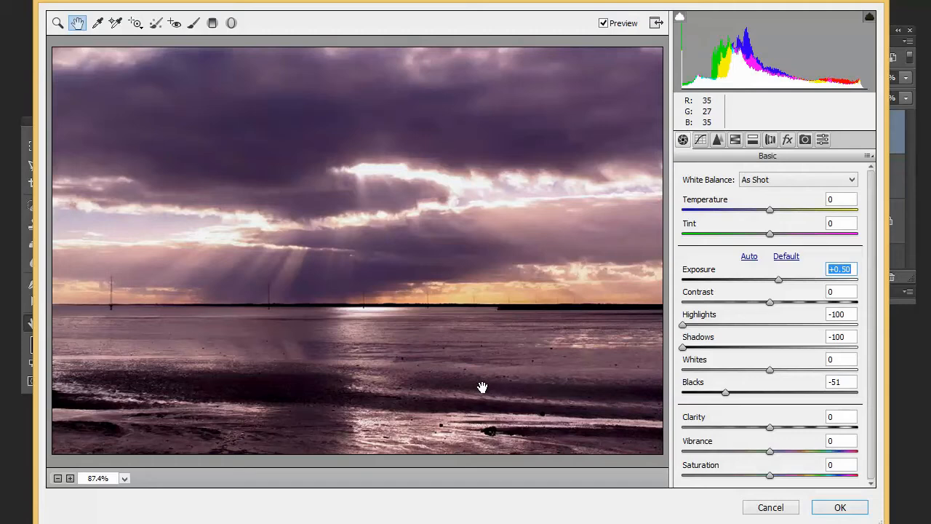
Set Clarity to +77 and apply the Camera Raw adjustments to Layer 1 copy.
{"action": "left_click_drag", "start_coordinate": [771, 426], "coordinate": [798, 437]}
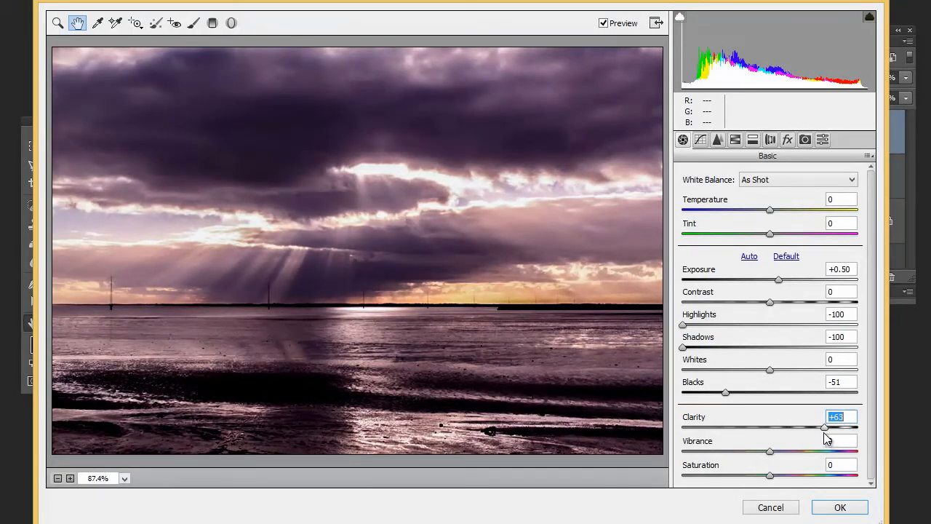
{"action": "left_click_drag", "start_coordinate": [825, 432], "coordinate": [838, 445]}
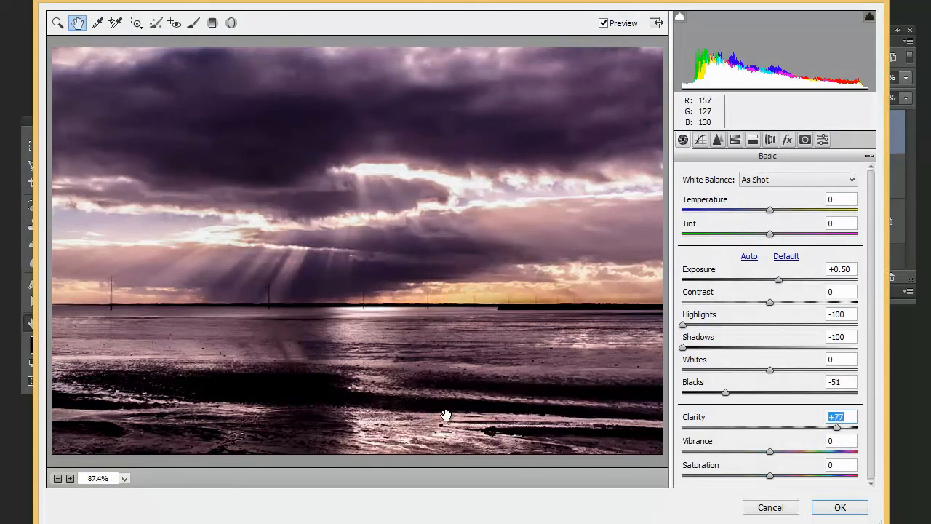
{"action": "left_click", "coordinate": [831, 509]}
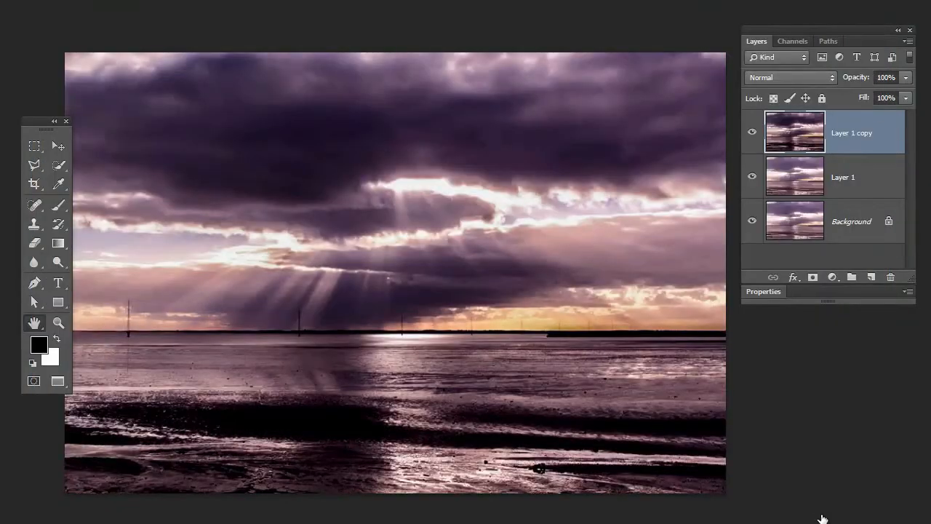
Toggle Layer 1 copy's visibility to compare its Camera Raw result with the Multiply effect of Layer 1.
{"action": "left_click", "coordinate": [862, 166]}
{"action": "left_click", "coordinate": [844, 130]}
{"action": "left_click", "coordinate": [753, 136]}
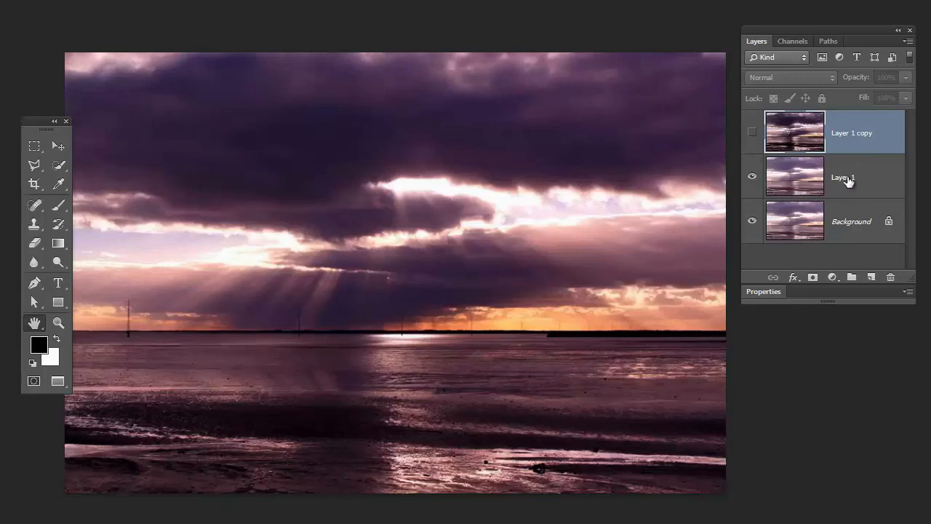
{"action": "left_click", "coordinate": [845, 182]}
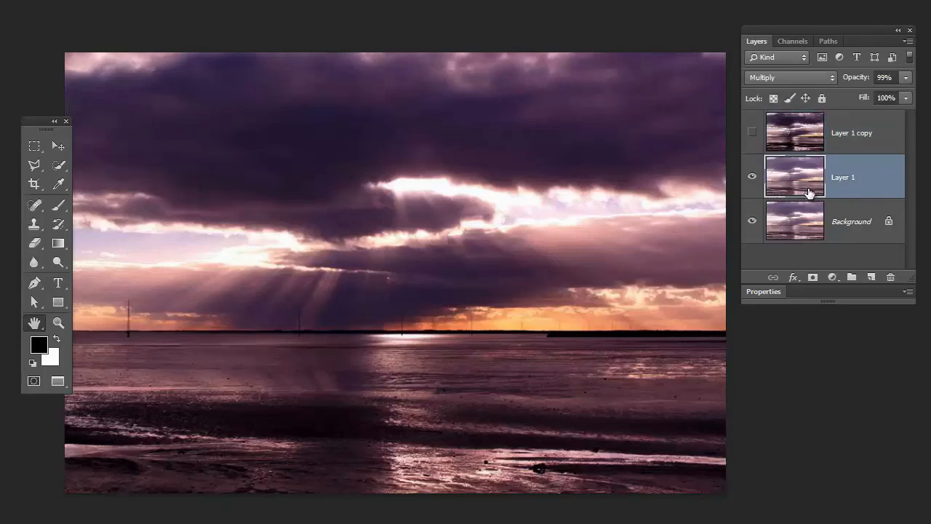
{"action": "left_click", "coordinate": [844, 135]}
{"action": "left_click", "coordinate": [753, 133]}
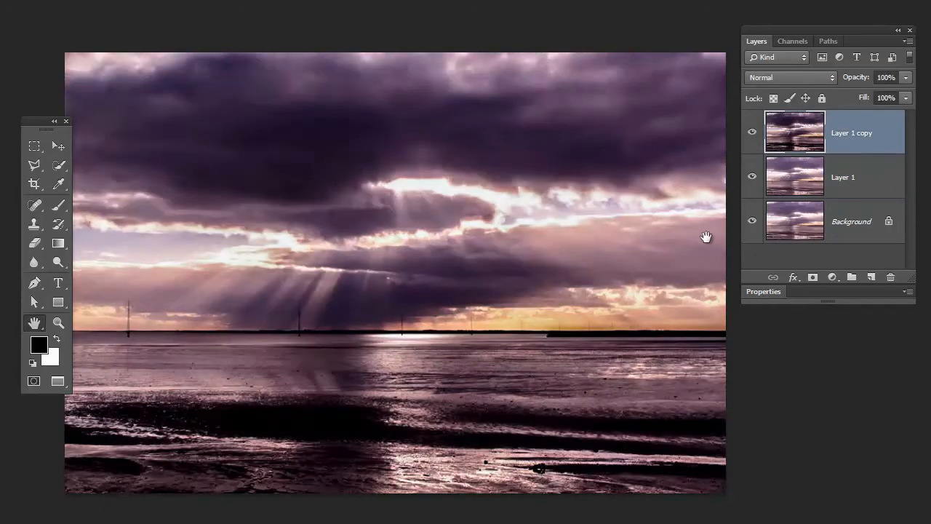
{"action": "left_click", "coordinate": [752, 133]}
{"action": "left_click", "coordinate": [753, 133]}
{"action": "left_click", "coordinate": [753, 134]}
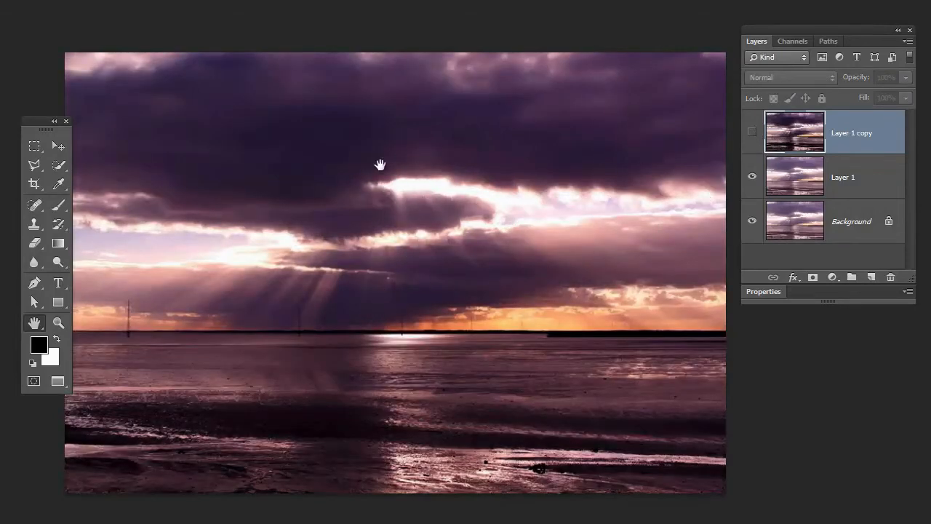
{"action": "left_click", "coordinate": [753, 134]}
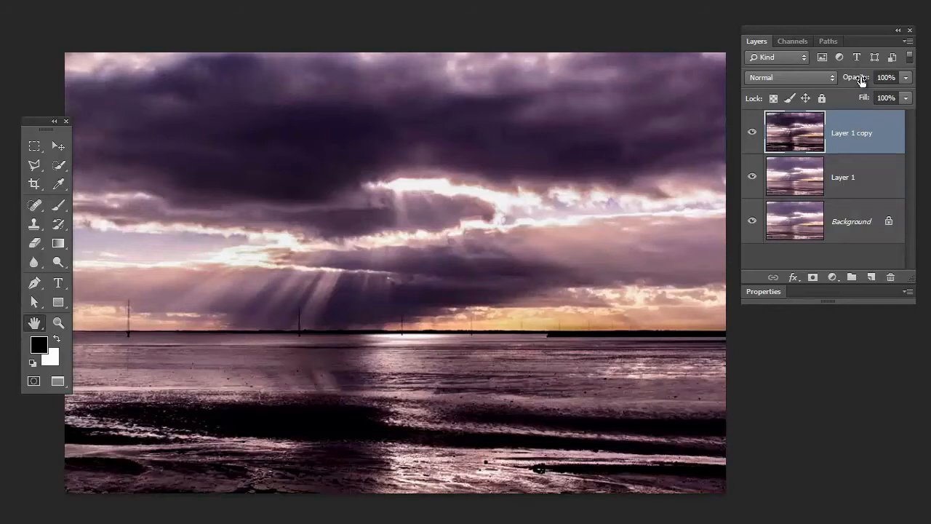
Reduce Layer 1 copy's opacity to 67% and move the toolbox clear of the photo.
{"action": "left_click_drag", "start_coordinate": [861, 80], "coordinate": [837, 82]}
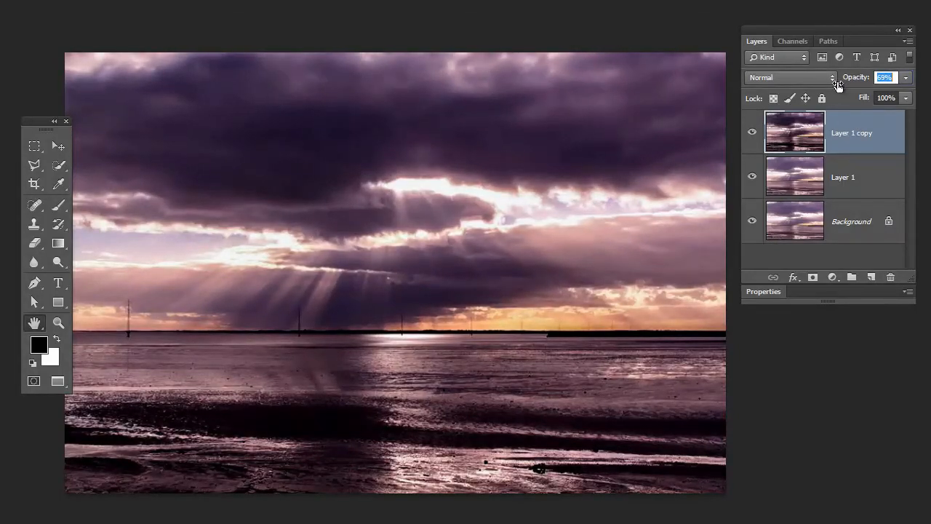
{"action": "left_click_drag", "start_coordinate": [838, 85], "coordinate": [837, 85]}
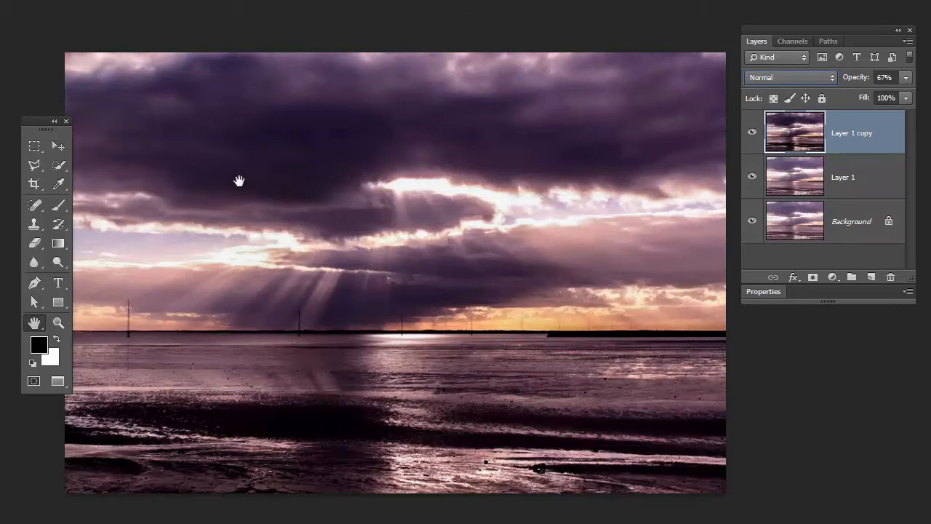
{"action": "left_click_drag", "start_coordinate": [40, 126], "coordinate": [15, 98]}
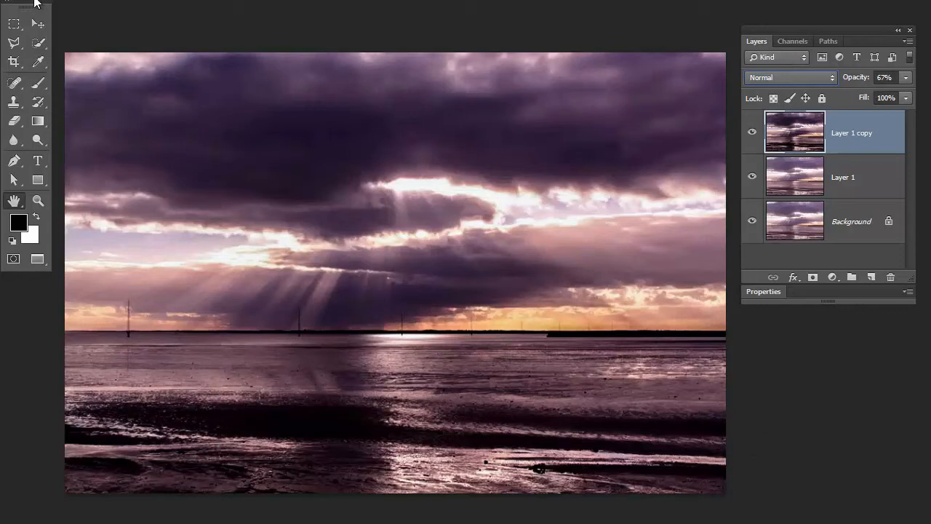
{"action": "left_click_drag", "start_coordinate": [34, 7], "coordinate": [34, 78]}
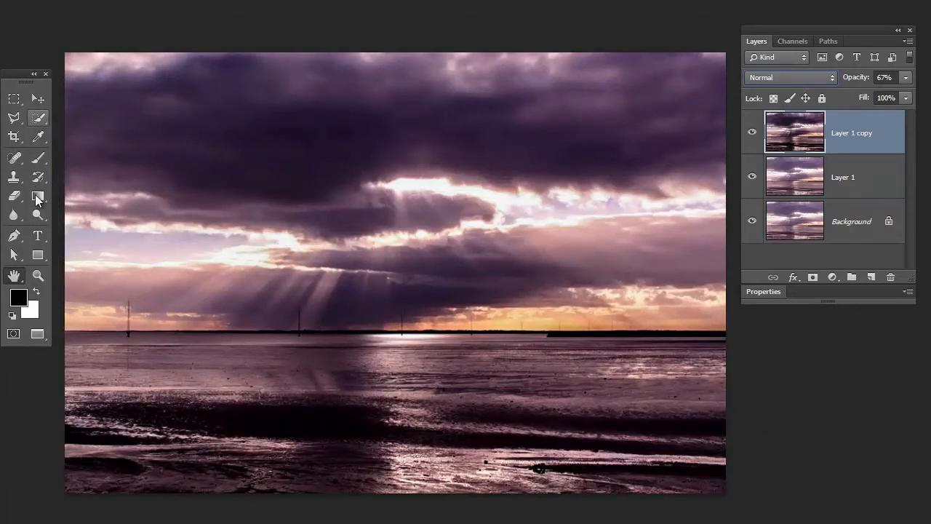
Crop away the dark foreground shore, keeping the photo's full width, the whole sky and a narrow band of water.
{"action": "left_click", "coordinate": [14, 136]}
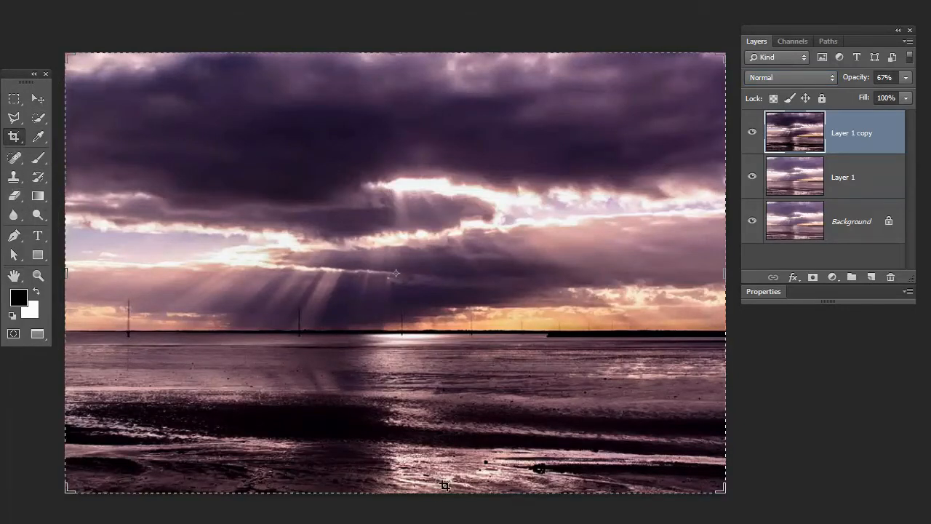
{"action": "left_click_drag", "start_coordinate": [429, 498], "coordinate": [424, 483]}
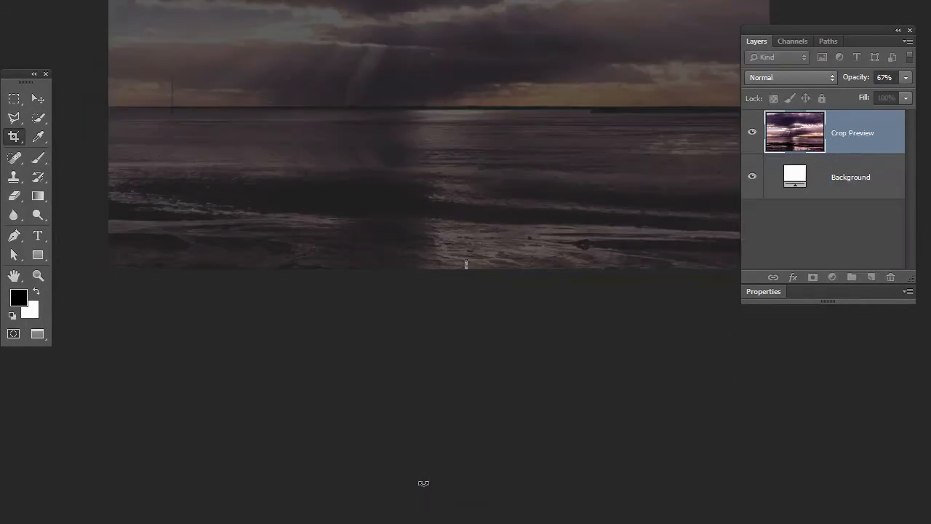
{"action": "key", "text": "Escape"}
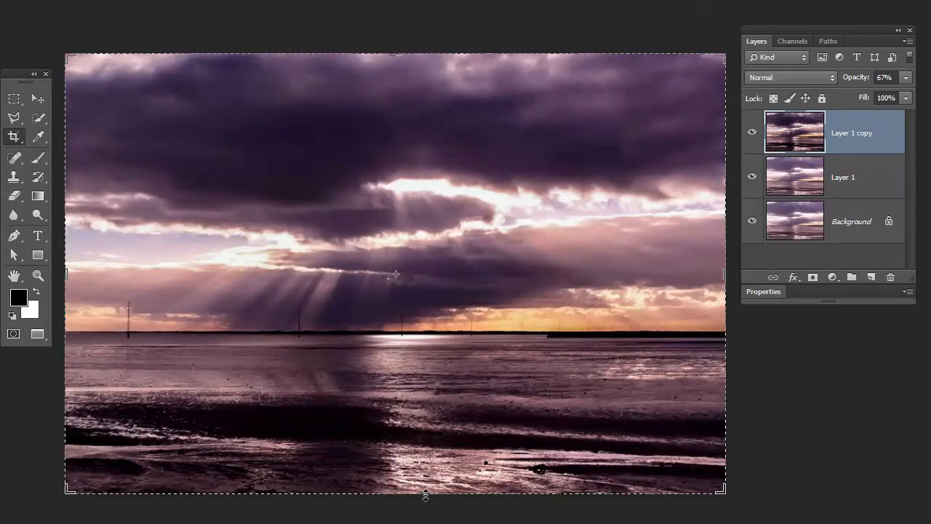
{"action": "left_click_drag", "start_coordinate": [426, 495], "coordinate": [402, 436]}
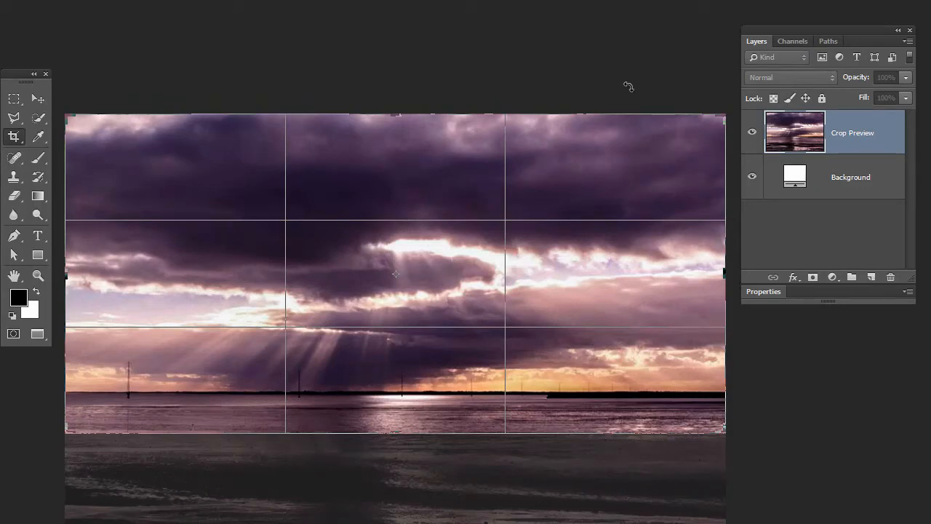
{"action": "mouse_move", "coordinate": [624, 85]}
{"action": "left_mouse_down"}
{"action": "mouse_move", "coordinate": [593, 73]}
{"action": "mouse_move", "coordinate": [629, 107]}
{"action": "mouse_move", "coordinate": [615, 83]}
{"action": "left_mouse_up"}
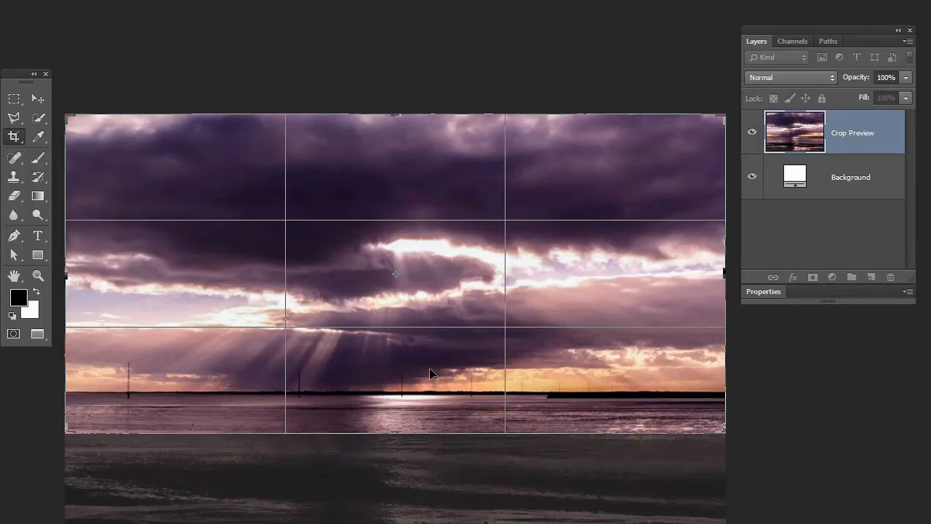
{"action": "mouse_move", "coordinate": [397, 433]}
{"action": "left_mouse_down"}
{"action": "mouse_move", "coordinate": [403, 446]}
{"action": "mouse_move", "coordinate": [400, 434]}
{"action": "left_mouse_up"}
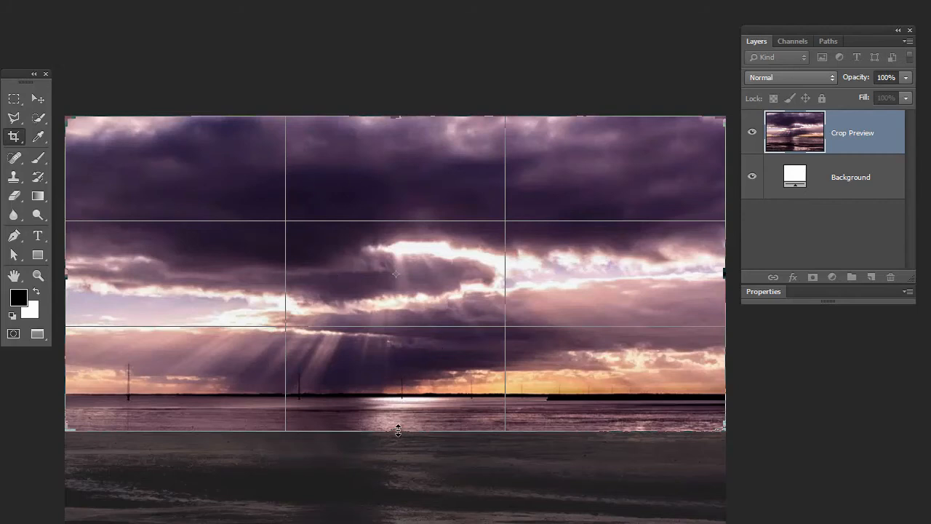
{"action": "left_click_drag", "start_coordinate": [394, 431], "coordinate": [396, 441]}
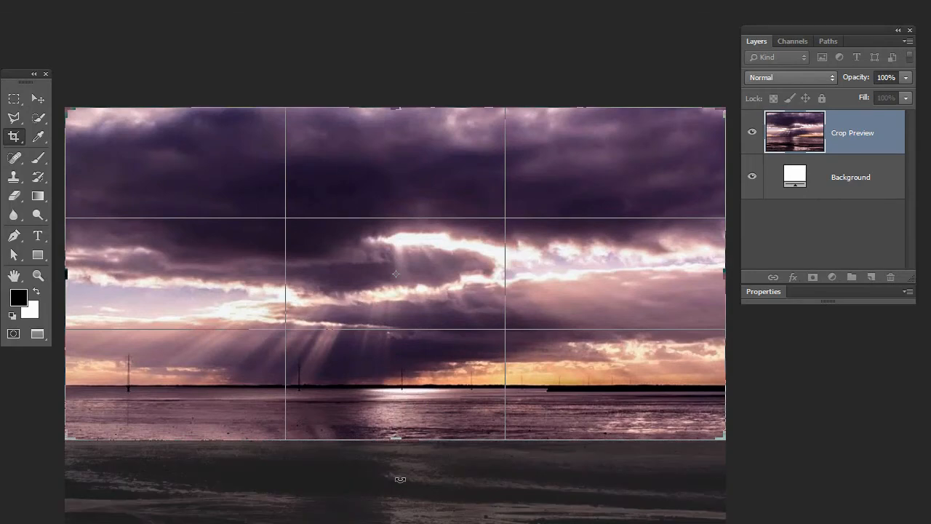
{"action": "key", "text": "Return"}
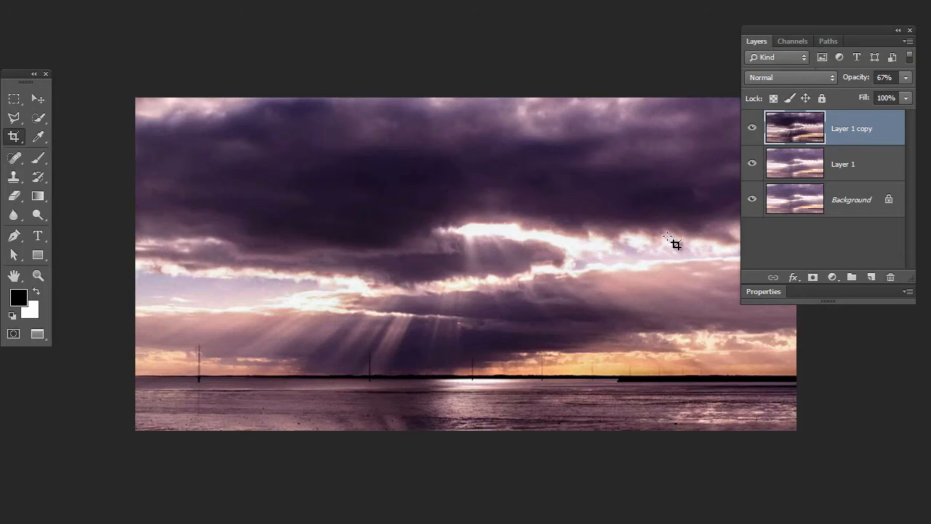
Add an empty layer above Layer 1 copy and set its blend mode to Overlay.
{"action": "left_click_drag", "start_coordinate": [485, 265], "coordinate": [401, 219]}
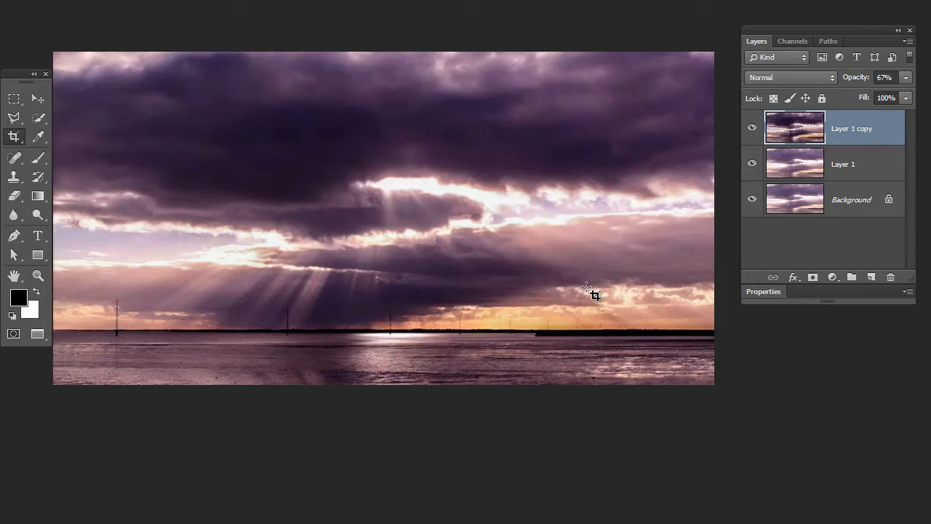
{"action": "key", "text": "ctrl+shift+alt+n"}
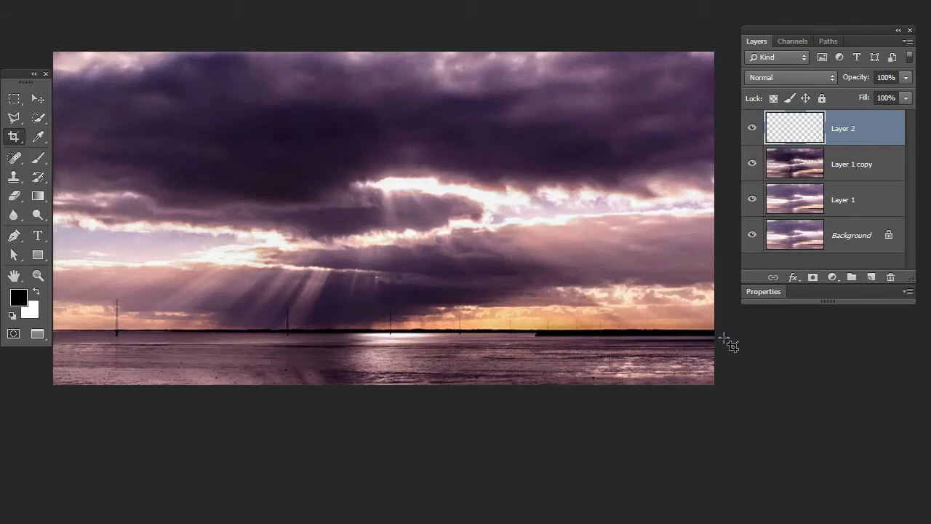
{"action": "left_click", "coordinate": [832, 77]}
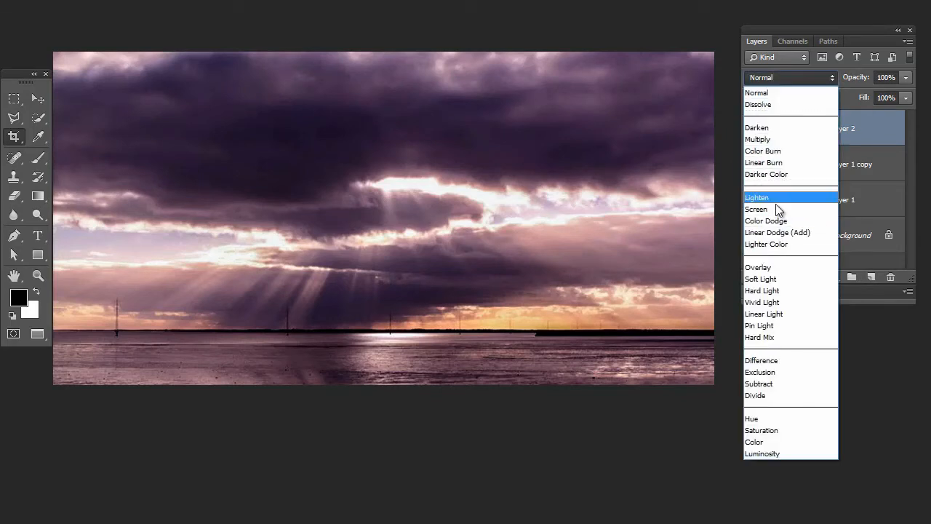
{"action": "left_click", "coordinate": [778, 267]}
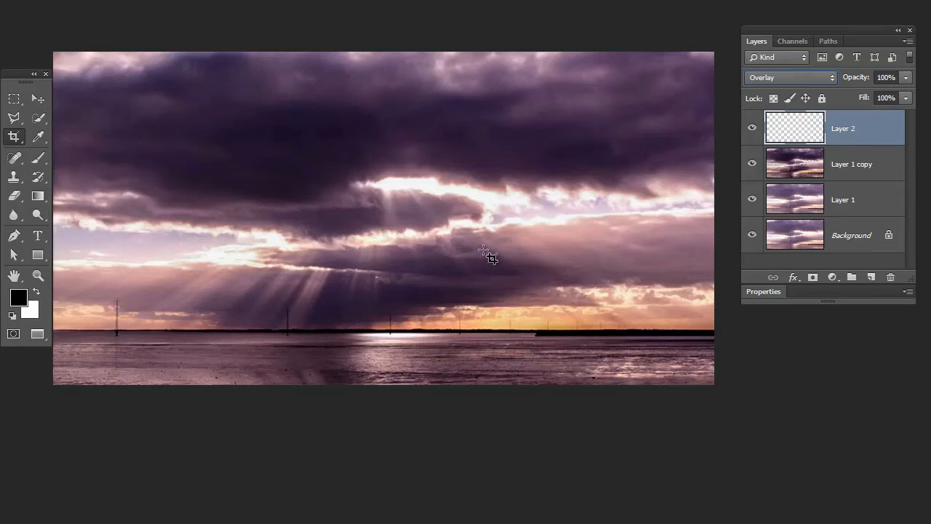
Select the Brush tool, try a black stroke on the dark upper clouds, and undo it.
{"action": "left_click", "coordinate": [38, 157]}
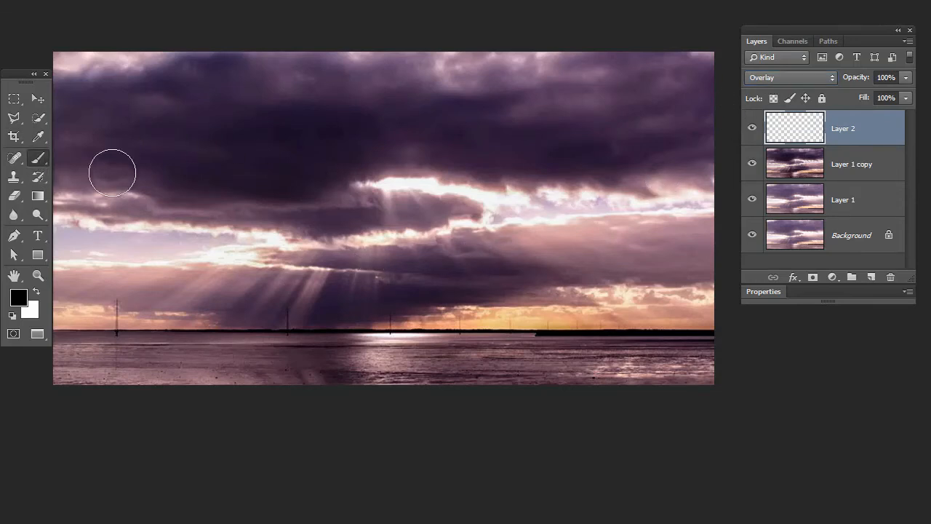
{"action": "left_click_drag", "start_coordinate": [357, 129], "coordinate": [410, 135]}
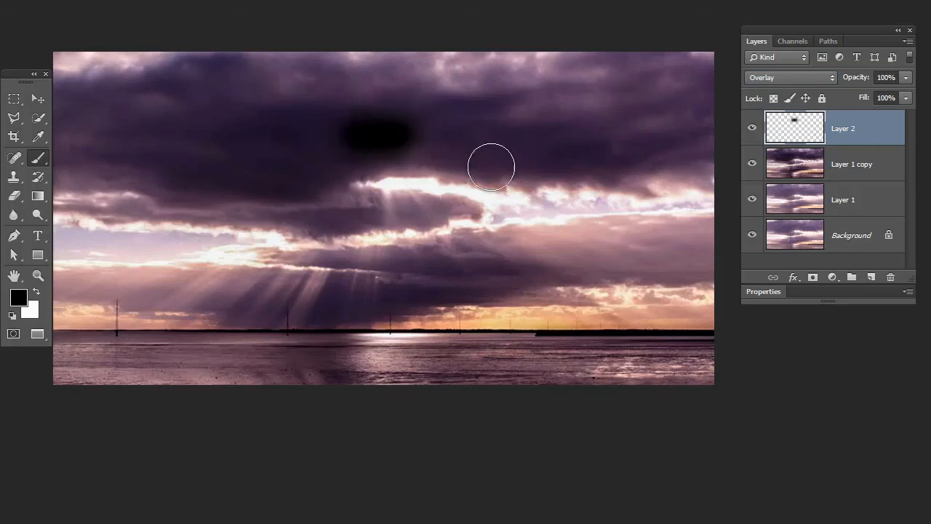
{"action": "key", "text": "ctrl+z"}
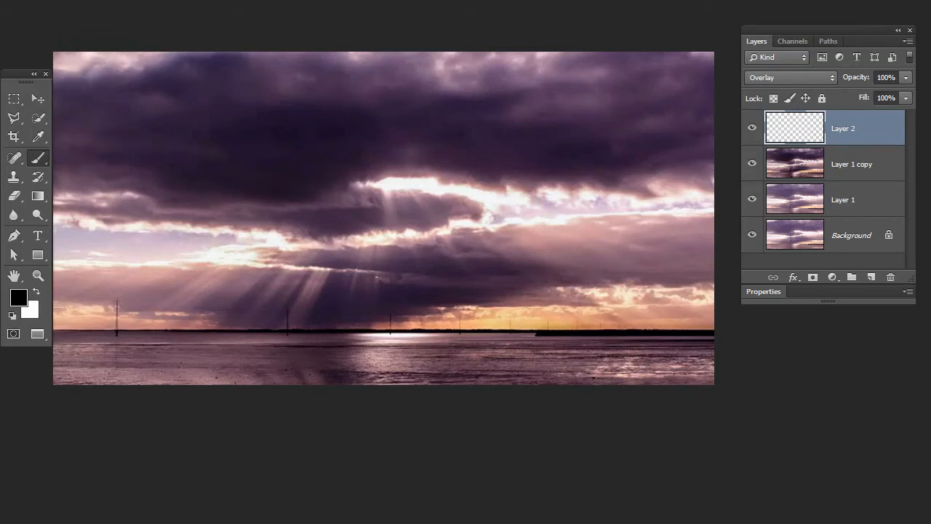
Review the brush's Transfer settings for pen-pressure control of opacity and flow.
{"action": "key", "text": "F5"}
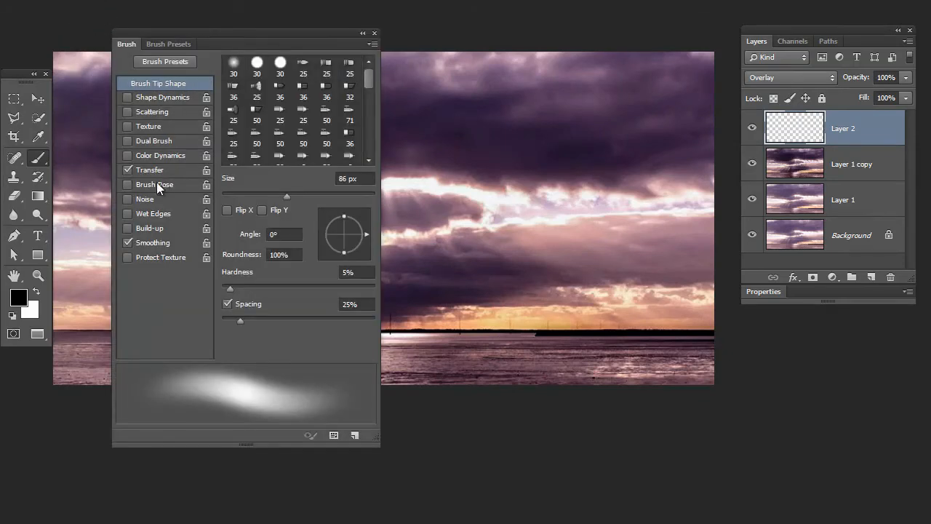
{"action": "left_click", "coordinate": [150, 170]}
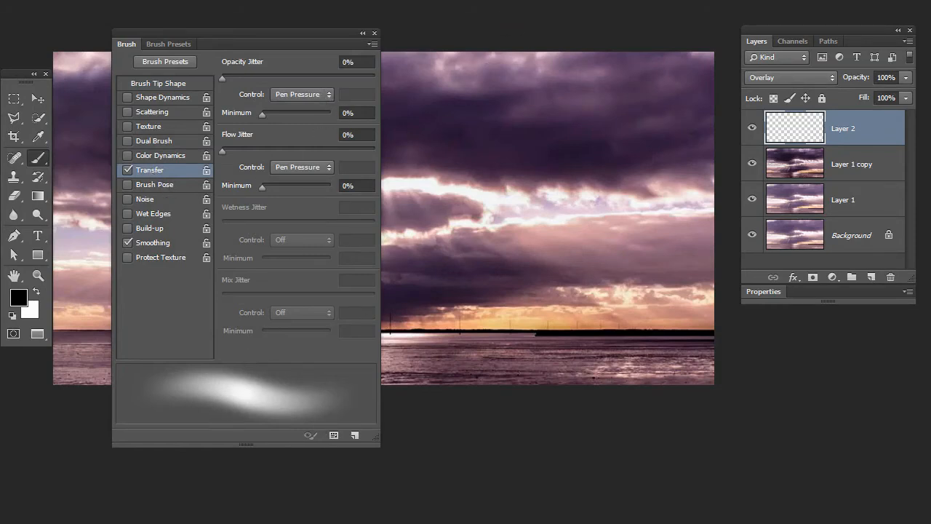
{"action": "left_click", "coordinate": [374, 34]}
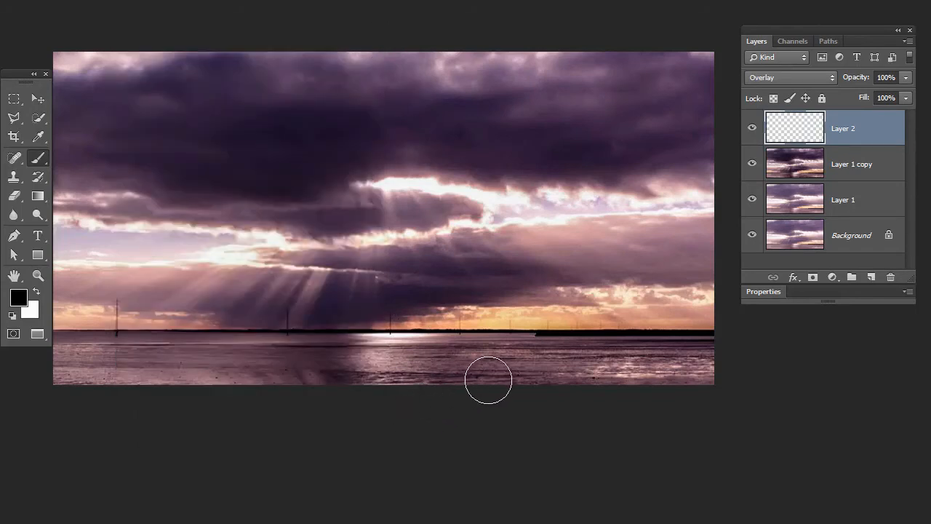
{"action": "key", "text": "]"}
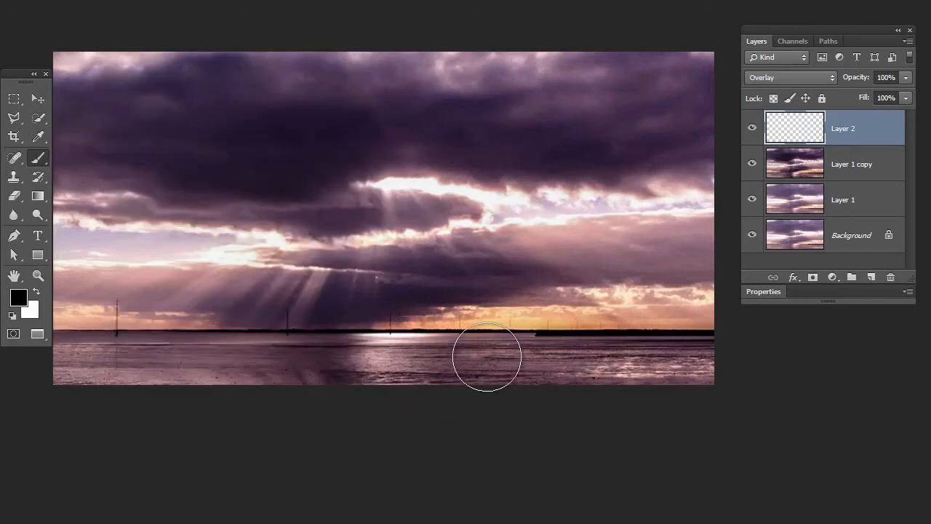
{"action": "right_click", "coordinate": [416, 376]}
{"action": "left_click", "coordinate": [406, 368]}
{"action": "right_click", "coordinate": [438, 363], "text": "ctrl"}
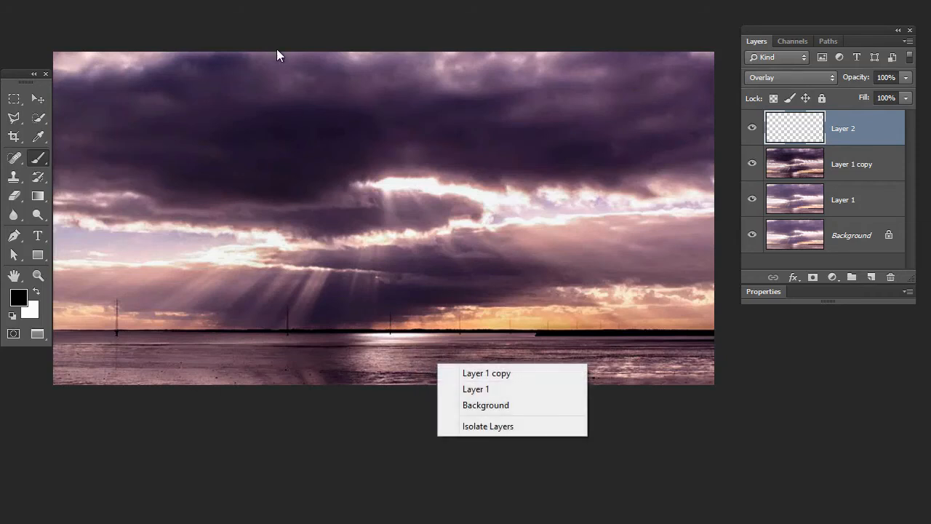
{"action": "left_click", "coordinate": [40, 169]}
{"action": "right_click", "coordinate": [430, 257], "text": "ctrl"}
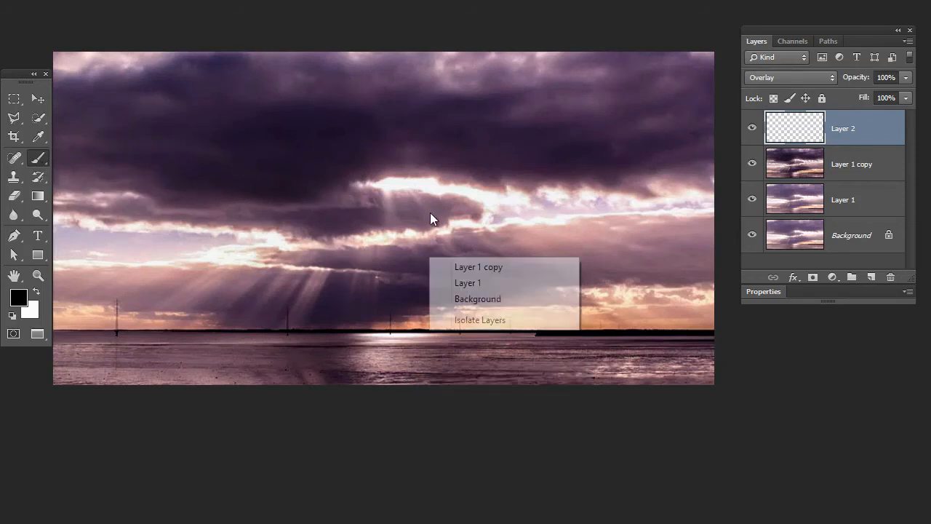
{"action": "left_click", "coordinate": [394, 12]}
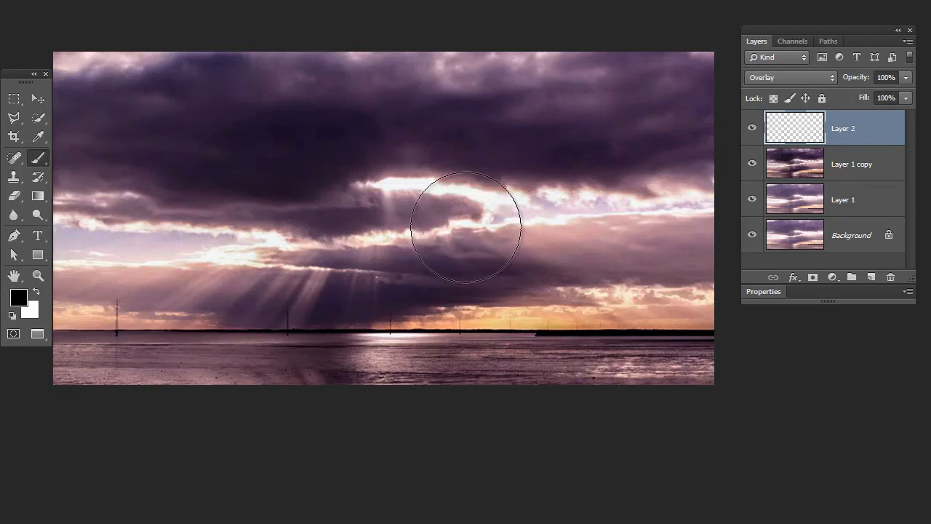
Darken the pink clouds, the water and the gaps between the sun rays with a smaller black brush on the Overlay layer.
{"action": "key", "text": "bracketleft"}
{"action": "key", "text": "bracketleft"}
{"action": "key", "text": "bracketleft"}
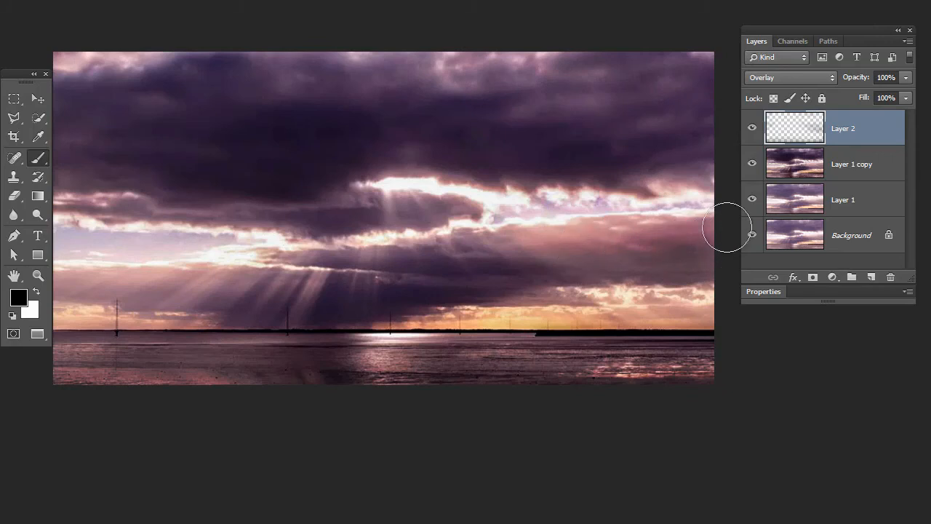
{"action": "left_click_drag", "start_coordinate": [216, 306], "coordinate": [228, 299]}
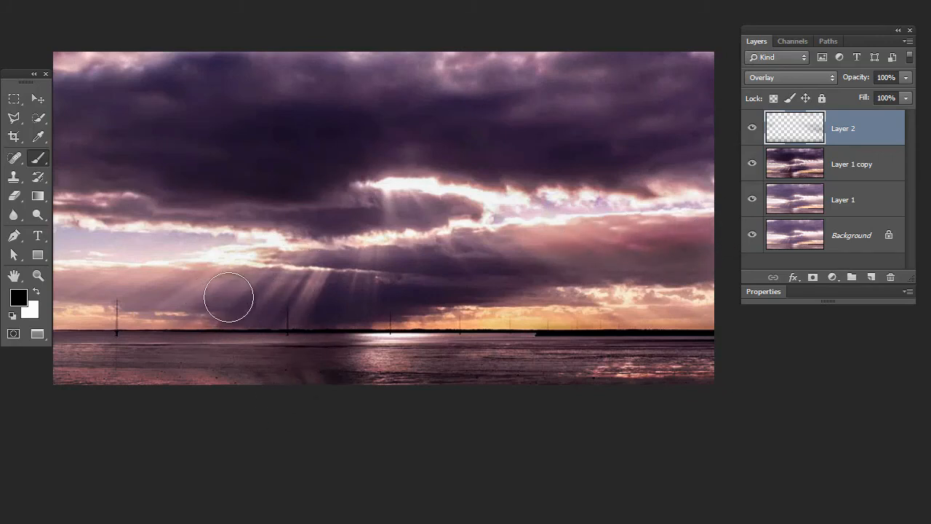
{"action": "key", "text": "bracketleft"}
{"action": "key", "text": "bracketleft"}
{"action": "key", "text": "bracketleft"}
{"action": "key", "text": "bracketleft"}
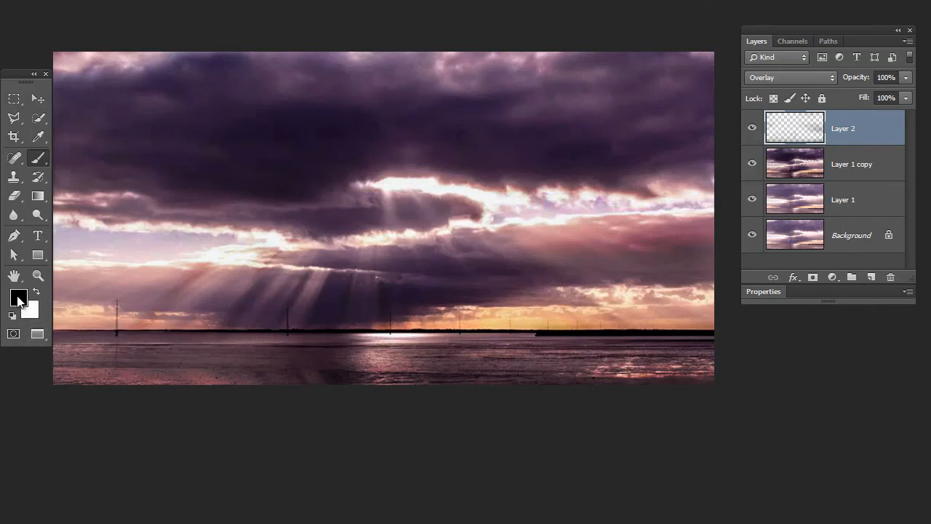
Switch the brush colour to white, enlarge the brush slightly, and lighten patches of the upper clouds.
{"action": "key", "text": "x"}
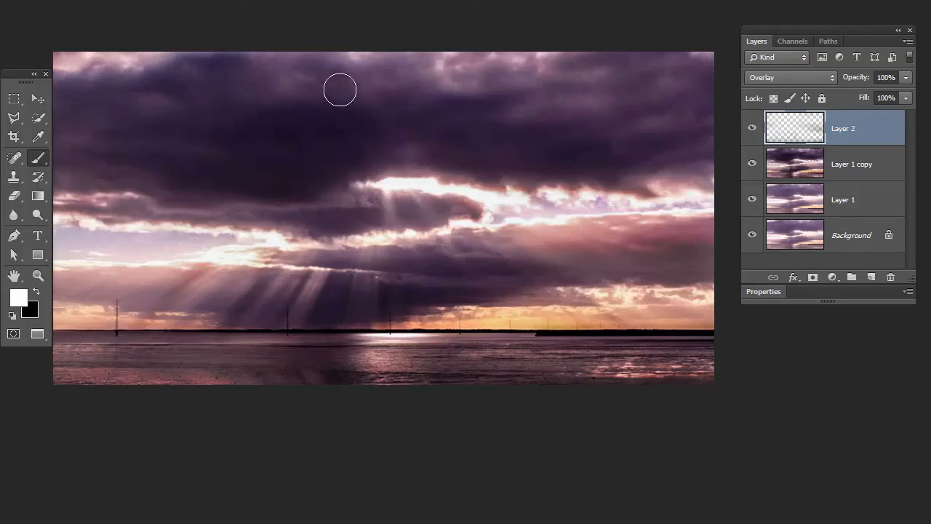
{"action": "key", "text": "bracketright"}
{"action": "mouse_move", "coordinate": [337, 96]}
{"action": "left_mouse_down"}
{"action": "mouse_move", "coordinate": [293, 98]}
{"action": "mouse_move", "coordinate": [270, 71]}
{"action": "left_mouse_up"}
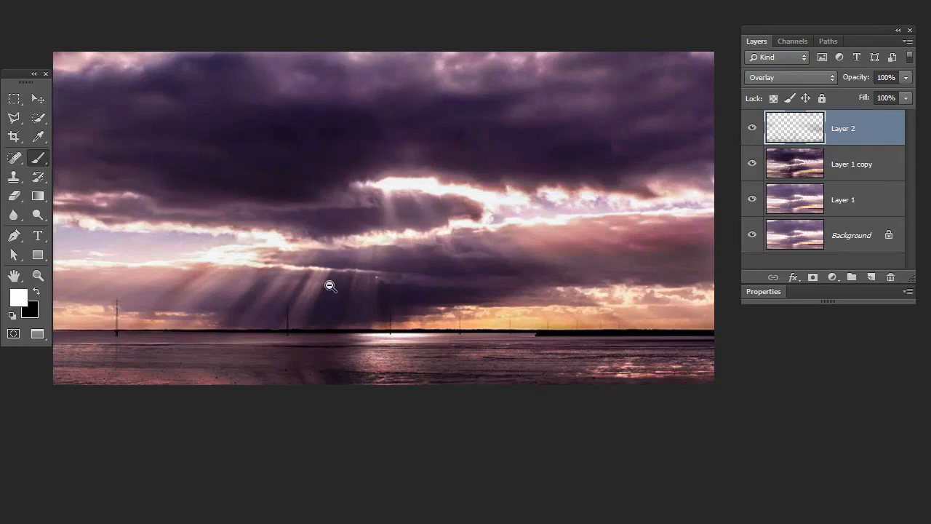
Brighten the sun rays below the cloud edge on the Overlay layer with a much smaller white brush.
{"action": "mouse_move", "coordinate": [292, 286]}
{"action": "left_mouse_down", "text": "alt"}
{"action": "mouse_move", "coordinate": [370, 281]}
{"action": "mouse_move", "coordinate": [362, 278]}
{"action": "left_mouse_up", "text": "alt"}
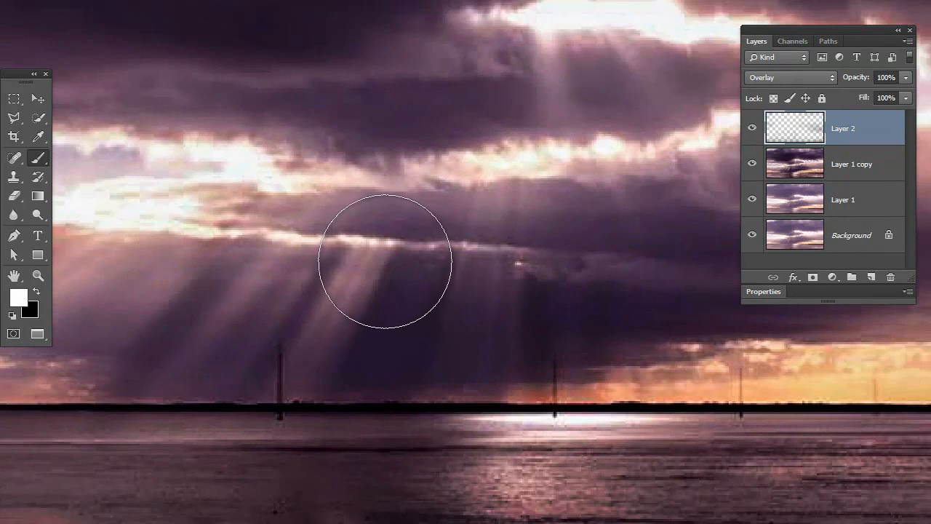
{"action": "key", "text": "bracketleft"}
{"action": "key", "text": "bracketleft"}
{"action": "key", "text": "bracketleft"}
{"action": "key", "text": "bracketleft"}
{"action": "key", "text": "bracketleft"}
{"action": "key", "text": "bracketleft"}
{"action": "key", "text": "bracketleft"}
{"action": "key", "text": "bracketleft"}
{"action": "key", "text": "bracketleft"}
{"action": "key", "text": "bracketleft"}
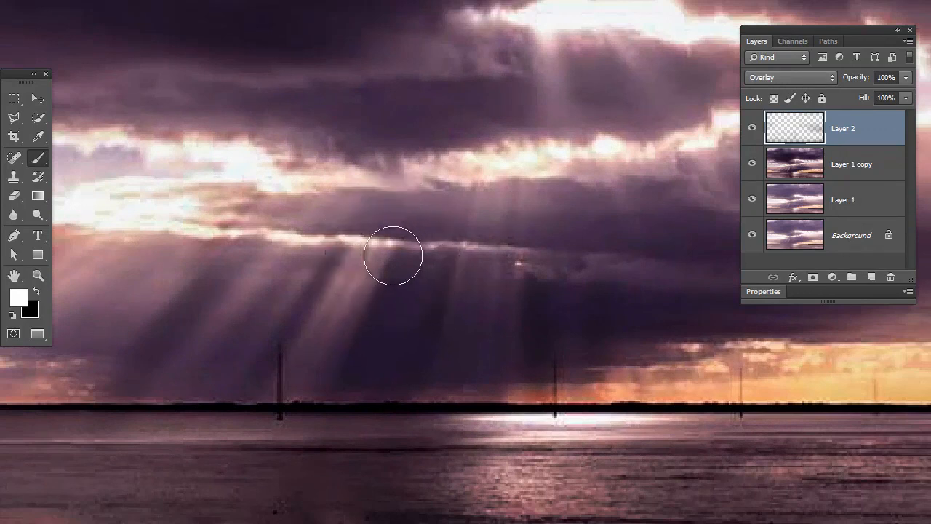
{"action": "key", "text": "bracketleft"}
{"action": "key", "text": "bracketleft"}
{"action": "key", "text": "bracketleft"}
{"action": "key", "text": "bracketleft"}
{"action": "key", "text": "bracketleft"}
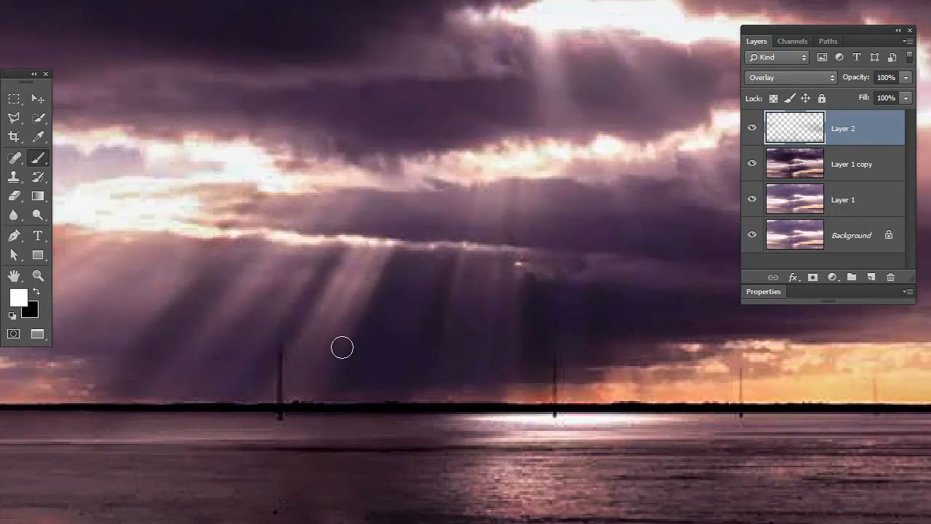
{"action": "left_click_drag", "start_coordinate": [308, 357], "coordinate": [385, 247]}
{"action": "left_click_drag", "start_coordinate": [313, 272], "coordinate": [323, 251]}
{"action": "left_click_drag", "start_coordinate": [285, 319], "coordinate": [321, 246]}
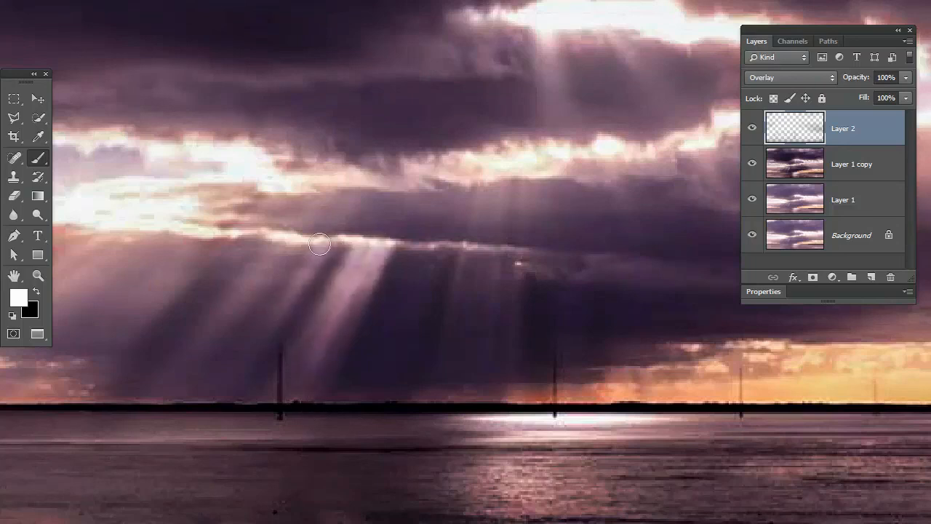
Brighten the slanted sun rays below the lower cloud edge and the vertical rays in the middle of the sky with white brush strokes.
{"action": "left_click_drag", "start_coordinate": [261, 288], "coordinate": [283, 235]}
{"action": "mouse_move", "coordinate": [229, 319]}
{"action": "left_mouse_down"}
{"action": "mouse_move", "coordinate": [282, 245]}
{"action": "mouse_move", "coordinate": [275, 241]}
{"action": "left_mouse_up"}
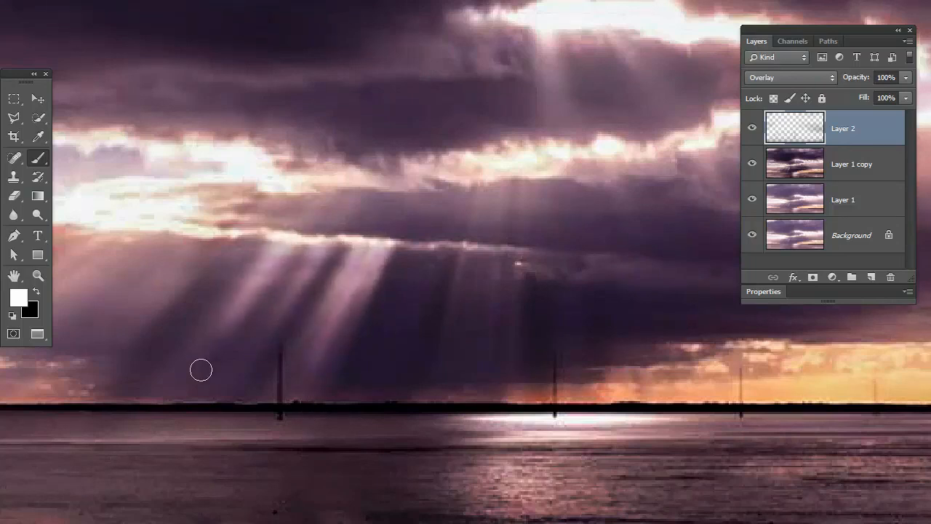
{"action": "mouse_move", "coordinate": [165, 306]}
{"action": "left_mouse_down"}
{"action": "mouse_move", "coordinate": [211, 229]}
{"action": "mouse_move", "coordinate": [207, 237]}
{"action": "left_mouse_up"}
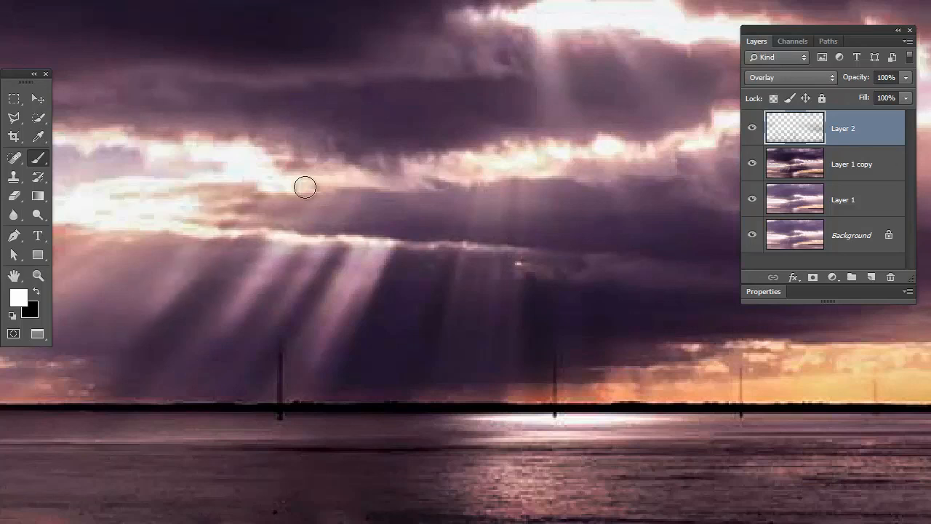
{"action": "mouse_move", "coordinate": [480, 216]}
{"action": "left_mouse_down"}
{"action": "mouse_move", "coordinate": [483, 160]}
{"action": "mouse_move", "coordinate": [476, 247]}
{"action": "left_mouse_up"}
{"action": "mouse_move", "coordinate": [508, 154]}
{"action": "left_mouse_down"}
{"action": "mouse_move", "coordinate": [499, 291]}
{"action": "mouse_move", "coordinate": [514, 315]}
{"action": "left_mouse_up"}
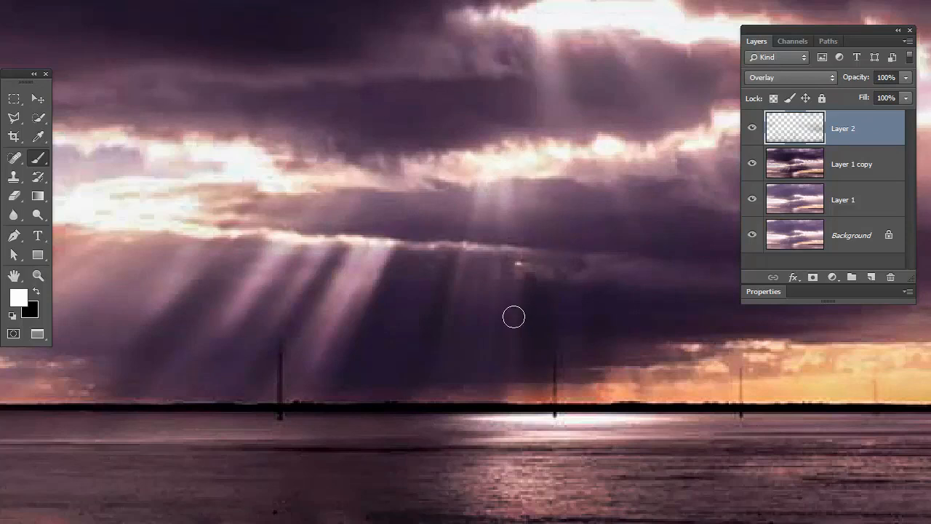
{"action": "left_click_drag", "start_coordinate": [529, 165], "coordinate": [521, 305]}
{"action": "left_click_drag", "start_coordinate": [528, 206], "coordinate": [508, 435]}
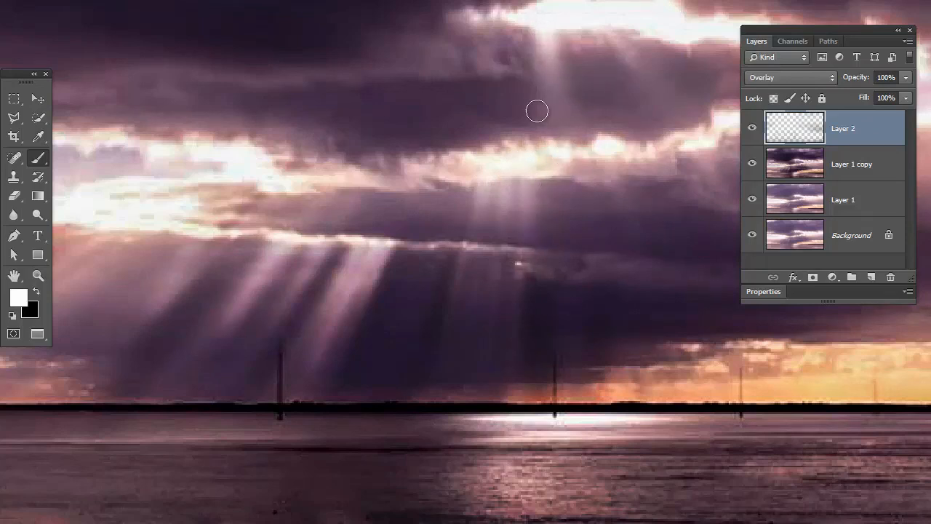
Paint a brighter diagonal sun ray descending from the bright upper cloud opening across the dark cloud on the Overlay layer.
{"action": "mouse_move", "coordinate": [623, 37]}
{"action": "left_mouse_down"}
{"action": "mouse_move", "coordinate": [523, 94]}
{"action": "mouse_move", "coordinate": [574, 185]}
{"action": "left_mouse_up"}
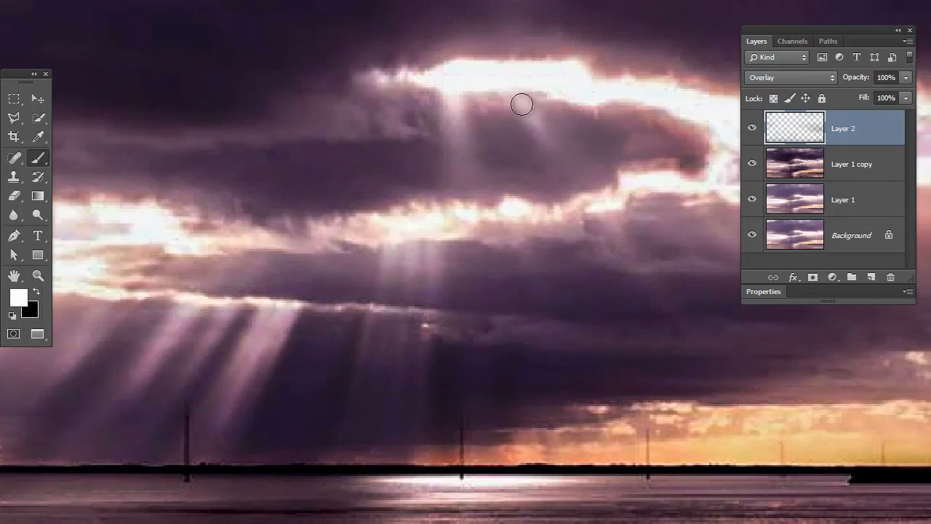
{"action": "left_click_drag", "start_coordinate": [521, 105], "coordinate": [626, 239]}
{"action": "left_click_drag", "start_coordinate": [557, 138], "coordinate": [578, 197]}
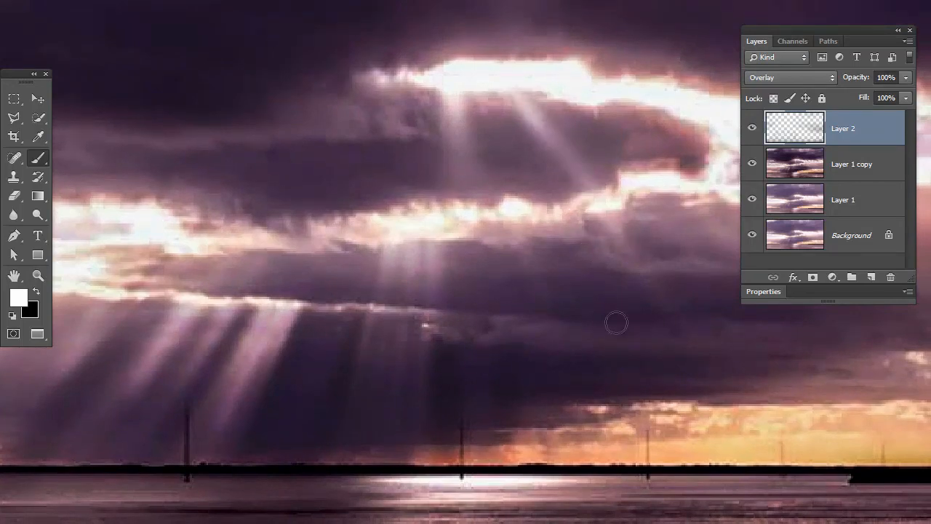
{"action": "left_click_drag", "start_coordinate": [537, 274], "coordinate": [492, 275]}
{"action": "mouse_move", "coordinate": [539, 295]}
{"action": "left_mouse_down"}
{"action": "mouse_move", "coordinate": [430, 299]}
{"action": "mouse_move", "coordinate": [448, 292]}
{"action": "mouse_move", "coordinate": [479, 303]}
{"action": "left_mouse_up"}
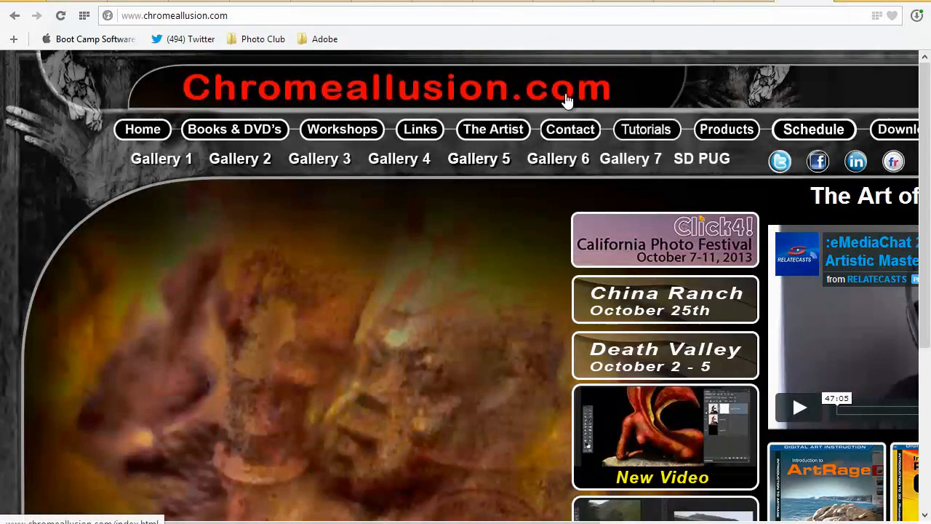
Switch to the web browser, open the Tutorials page of chromeallusion.com and browse its tutorial categories.
{"action": "left_click", "coordinate": [638, 134]}
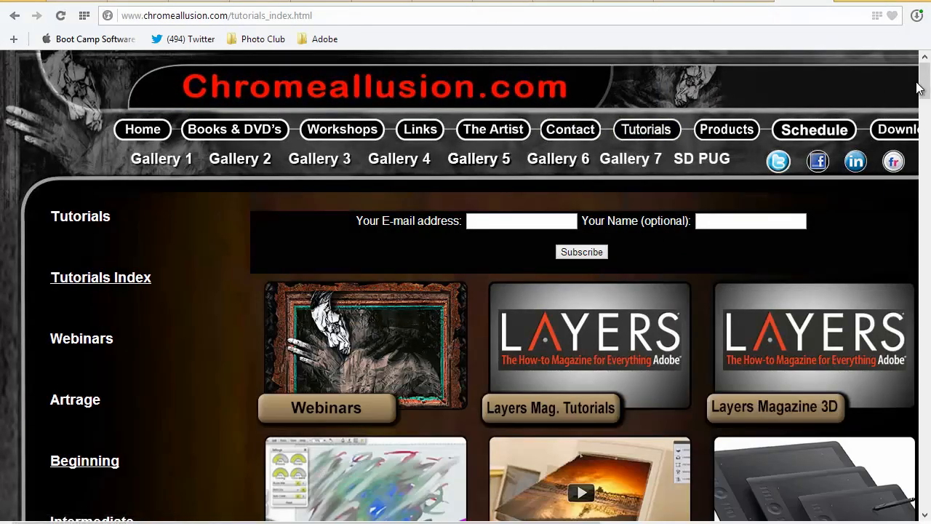
{"action": "scroll", "coordinate": [927, 98], "scroll_direction": "down", "scroll_amount": 3}
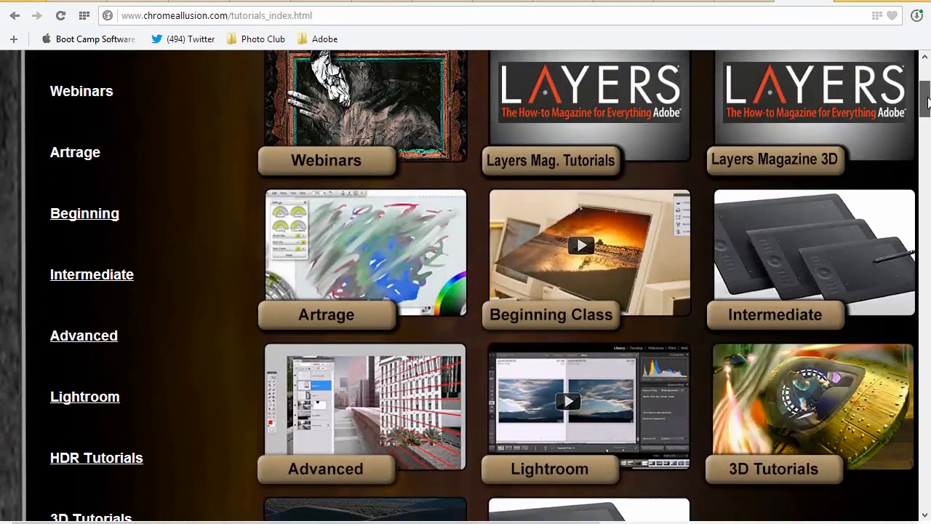
{"action": "left_click_drag", "start_coordinate": [929, 102], "coordinate": [927, 101]}
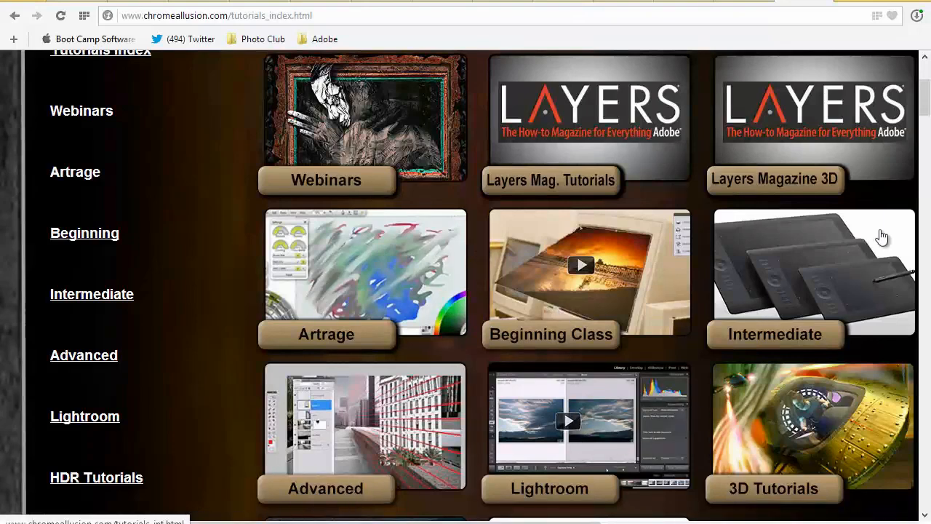
{"action": "mouse_move", "coordinate": [926, 100]}
{"action": "left_mouse_down"}
{"action": "mouse_move", "coordinate": [927, 125]}
{"action": "mouse_move", "coordinate": [918, 85]}
{"action": "left_mouse_up"}
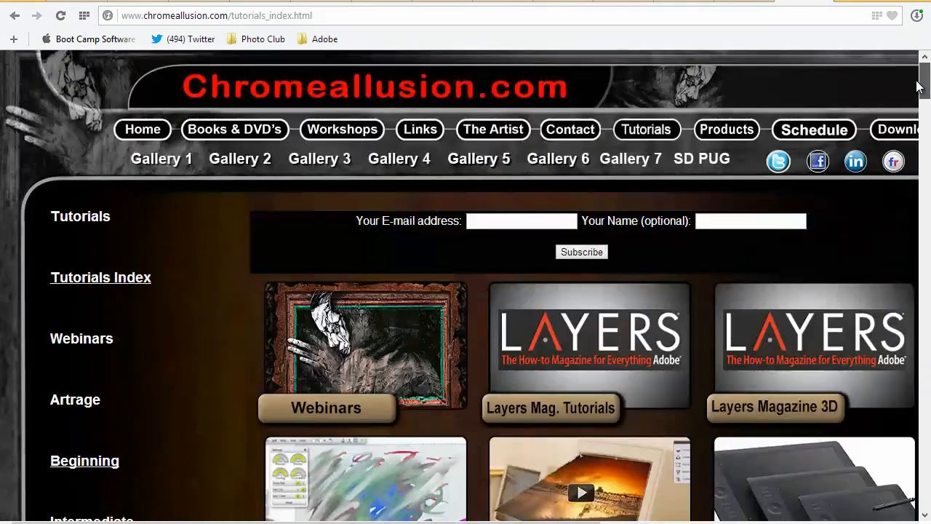